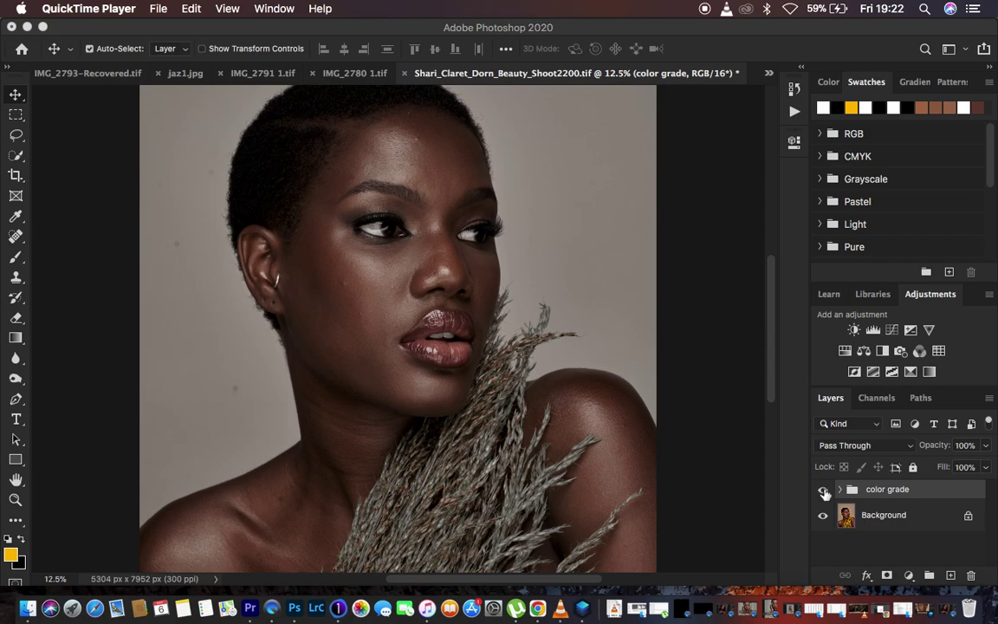
Compare the portrait with and without the color grade group, and delete that group to leave only the Background.
left_click(824, 491)
left_click(824, 491)
left_click(823, 491)
left_click(823, 491)
left_click(824, 491)
left_click(823, 491)
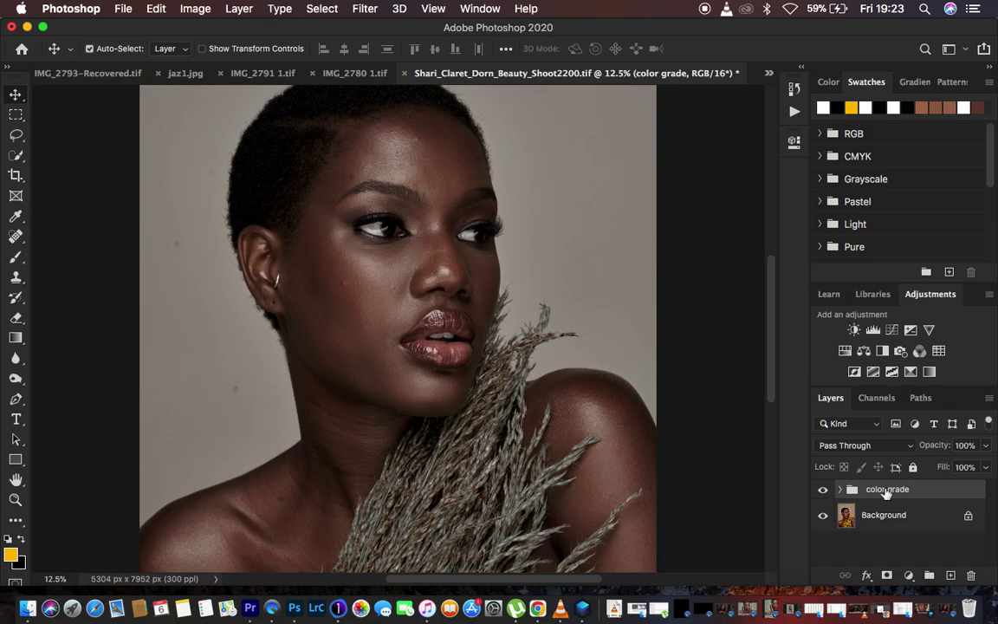
key("Delete")
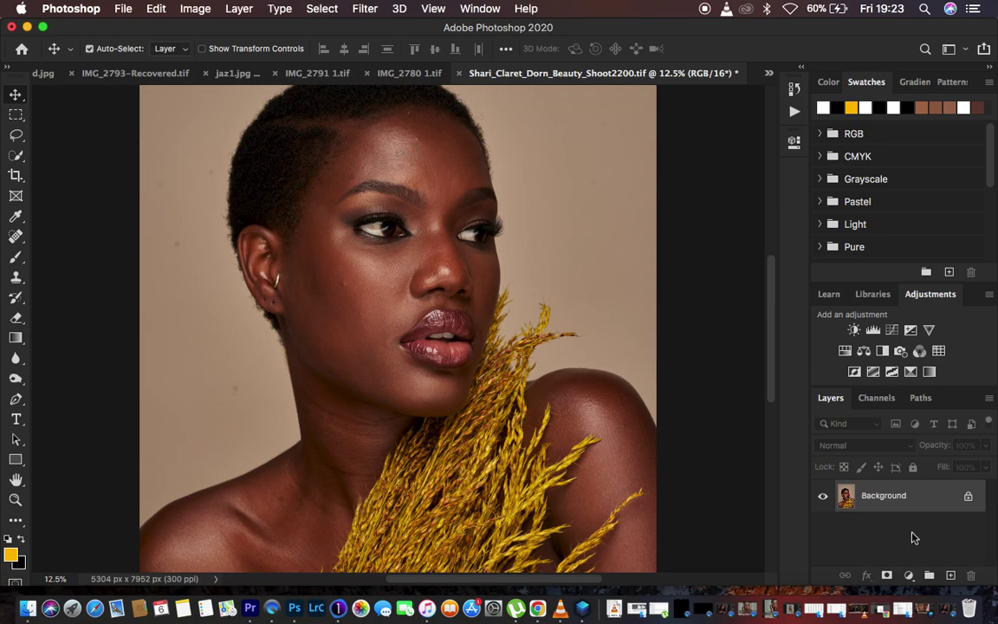
Add a Hue/Saturation adjustment layer above the Background and set the Reds hue to -4.
left_click(908, 575)
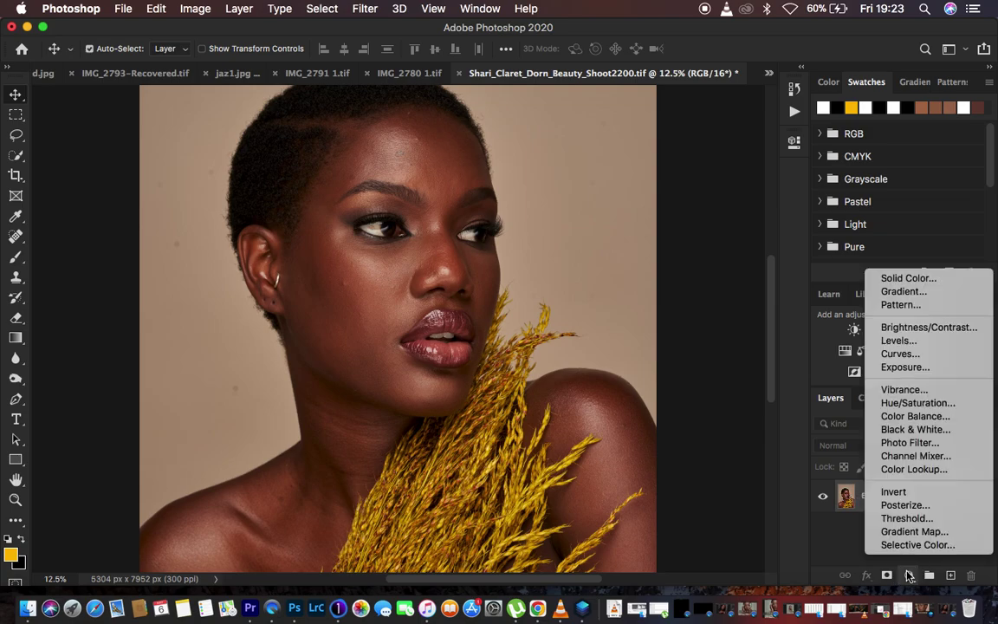
left_click(903, 405)
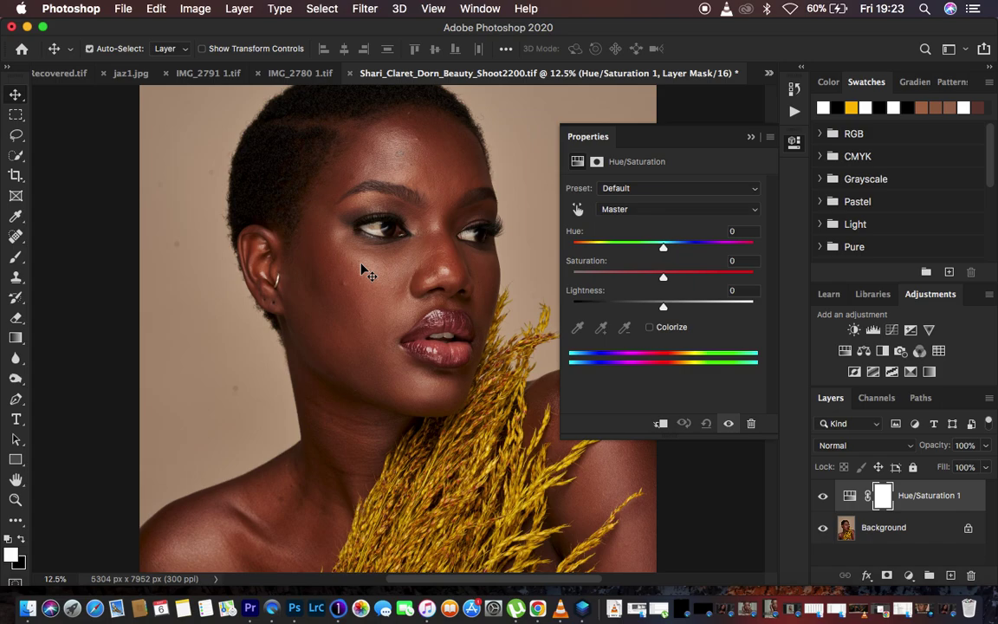
left_click(632, 210)
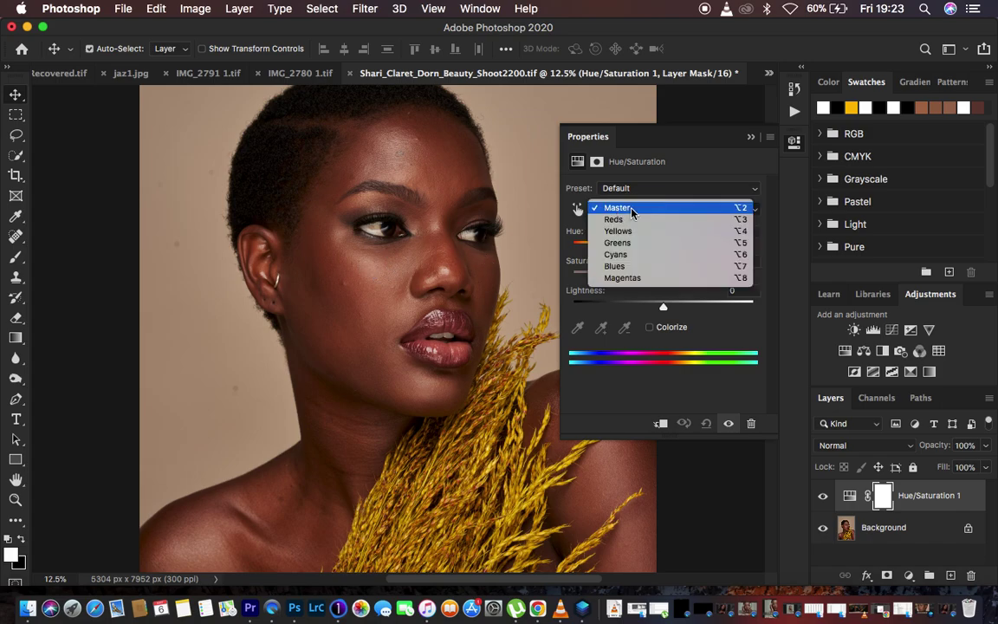
left_click(633, 221)
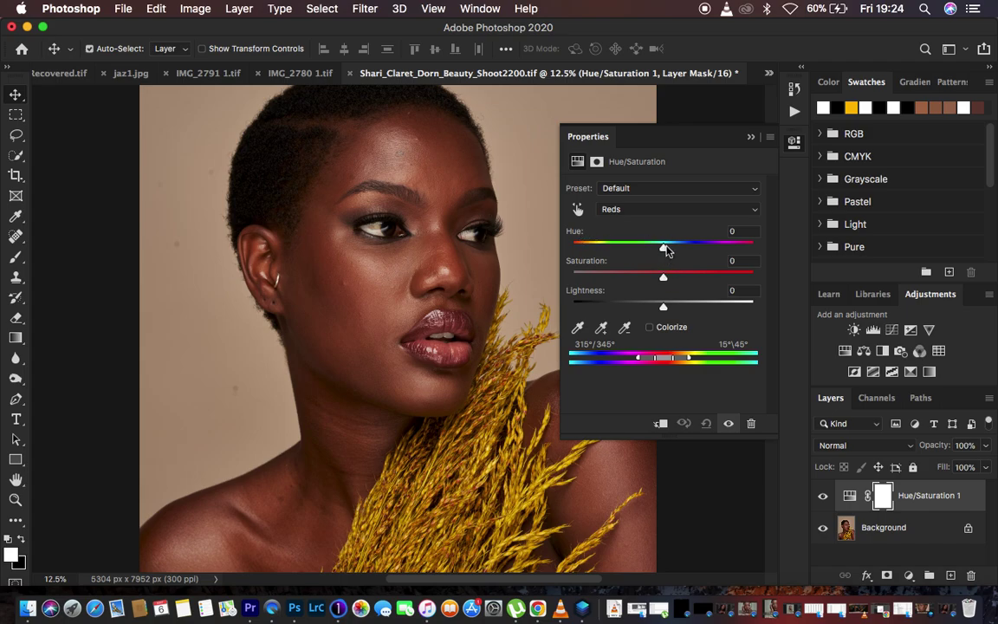
left_click_drag(664, 251, 659, 250)
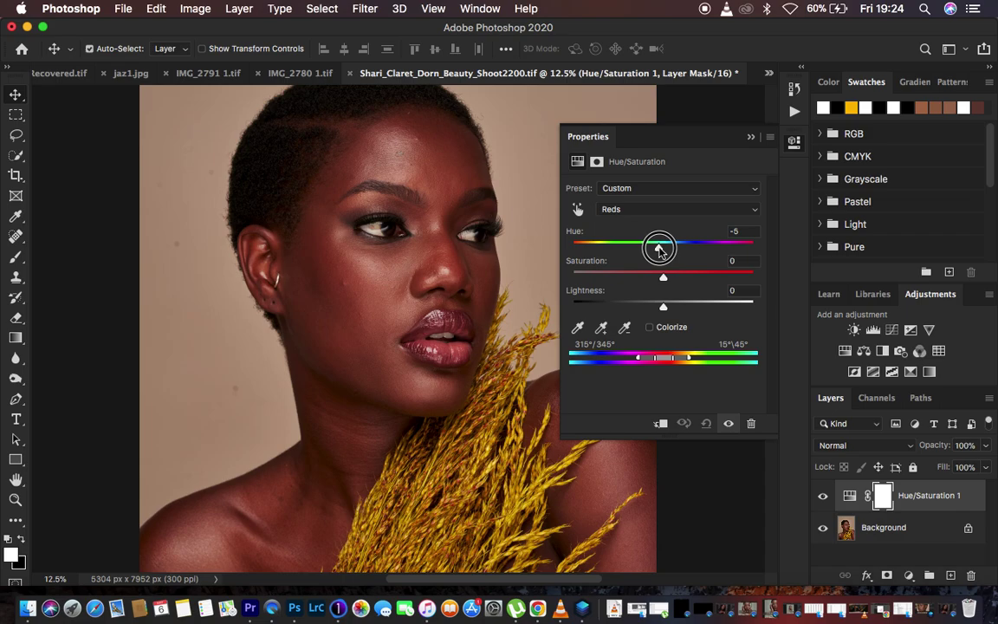
left_click_drag(659, 251, 658, 249)
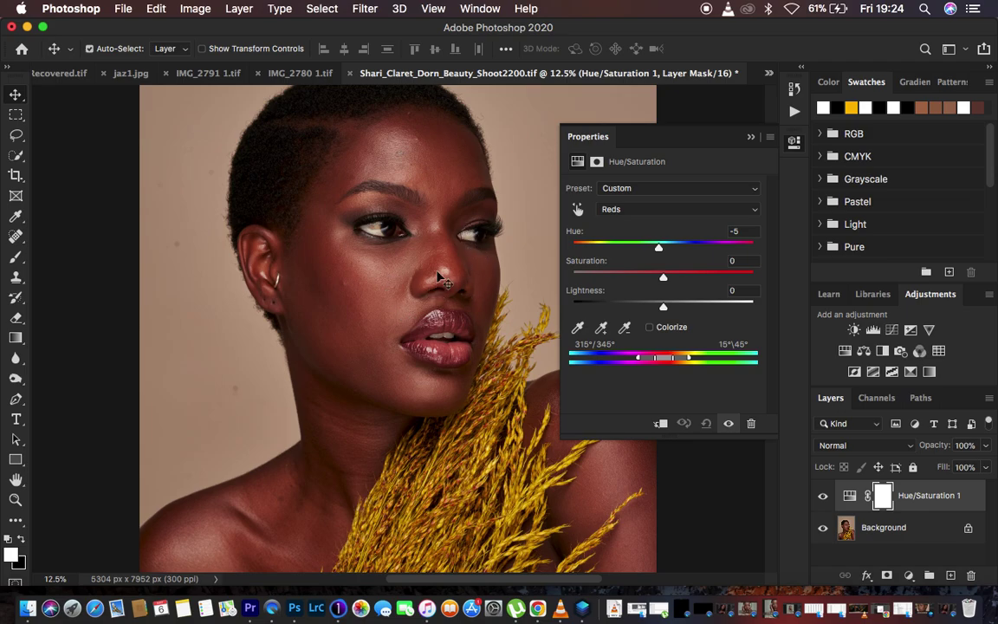
left_click_drag(659, 251, 660, 251)
Set the Reds lightness to -17 and slightly lower the Reds saturation in the Hue/Saturation adjustment.
left_click_drag(664, 309, 647, 309)
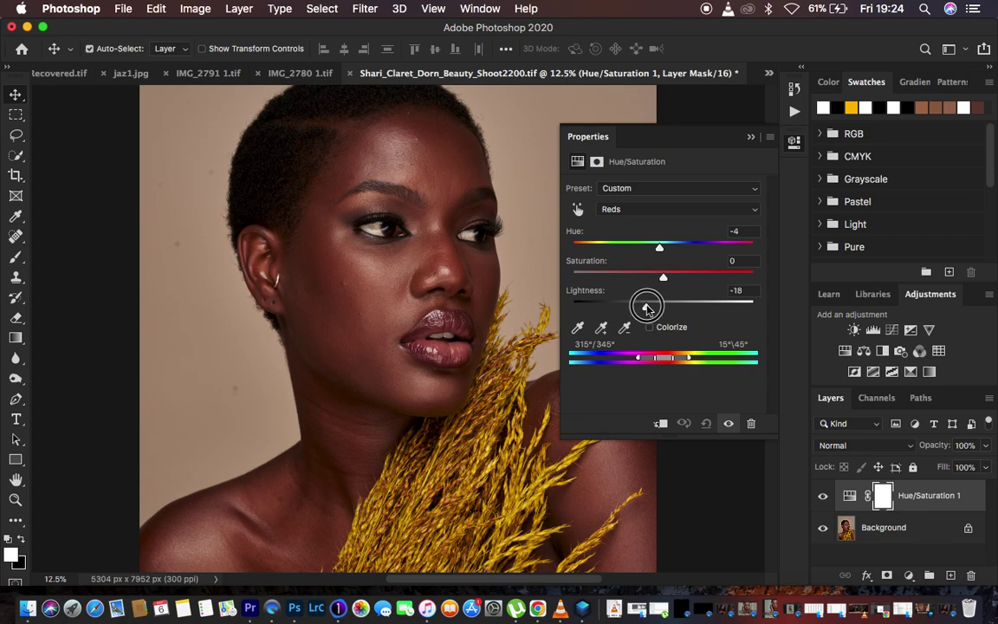
left_click_drag(647, 309, 649, 308)
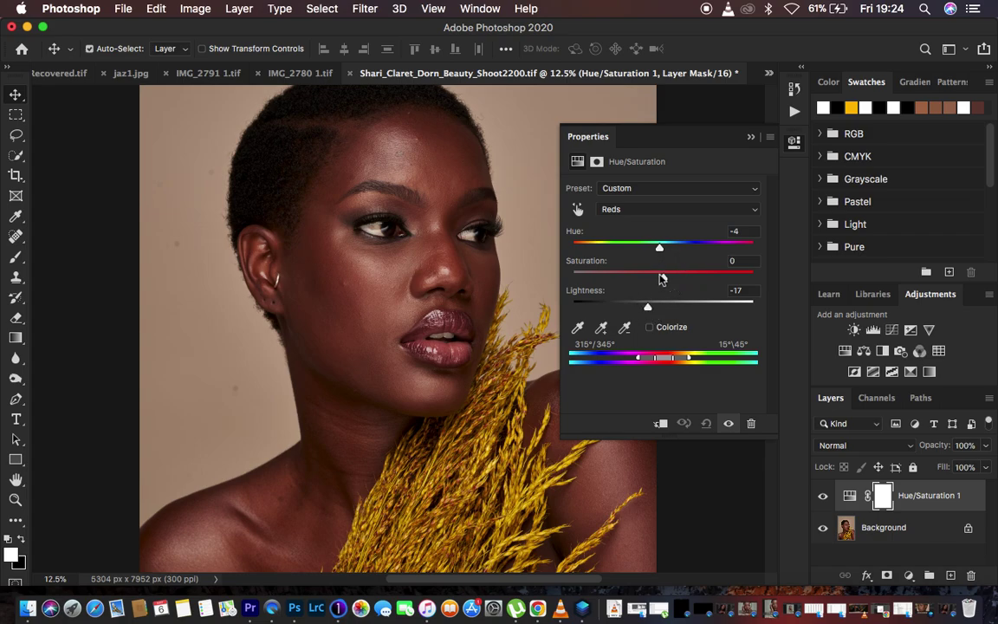
left_click_drag(664, 279, 654, 278)
Set the Yellows saturation to -100 and lightness to -4 in the same Hue/Saturation adjustment.
left_click(608, 208)
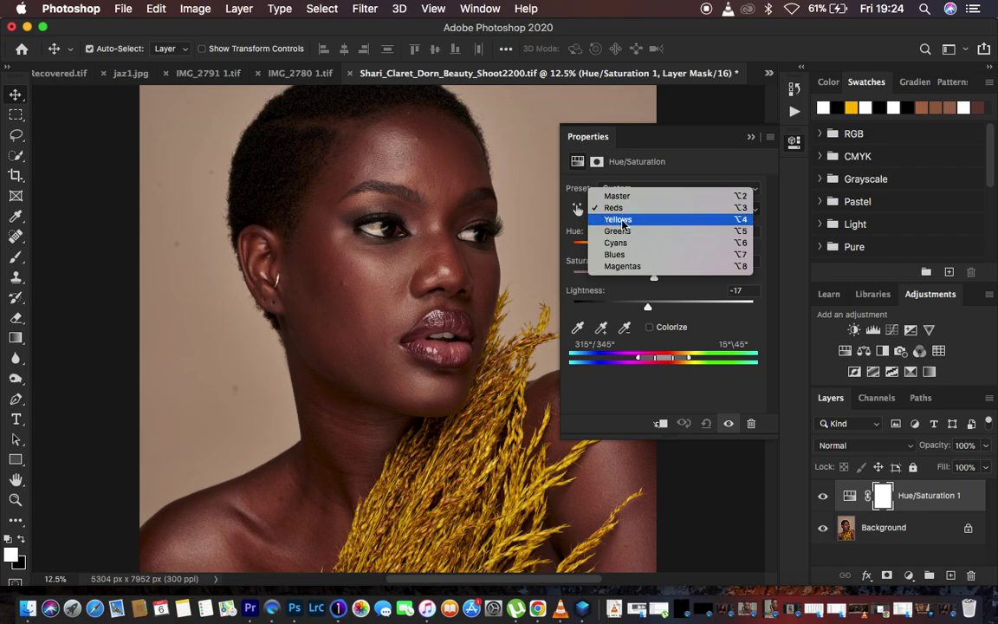
left_click(618, 219)
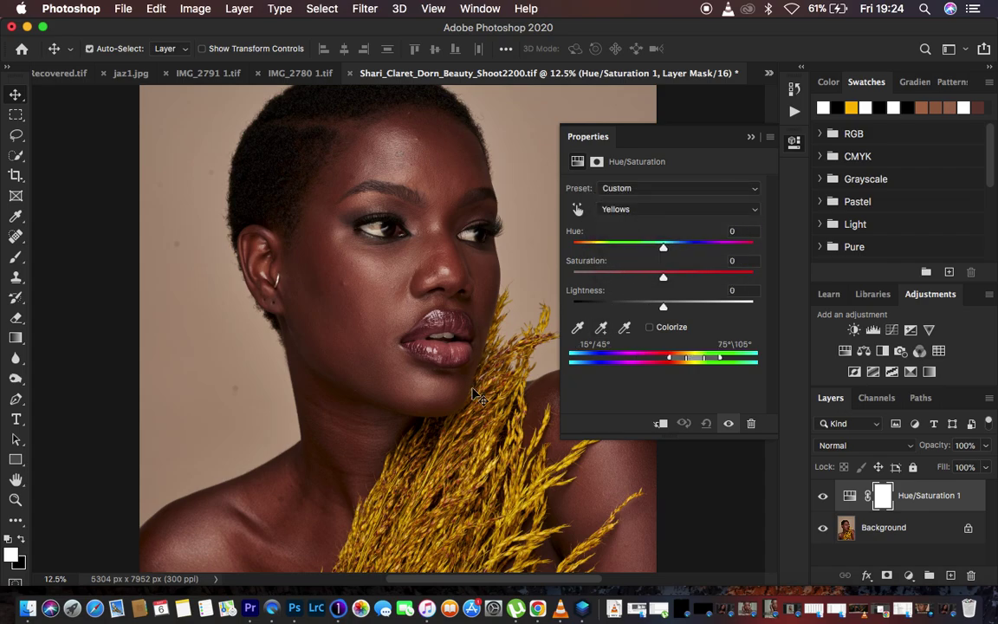
key("ctrl+minus")
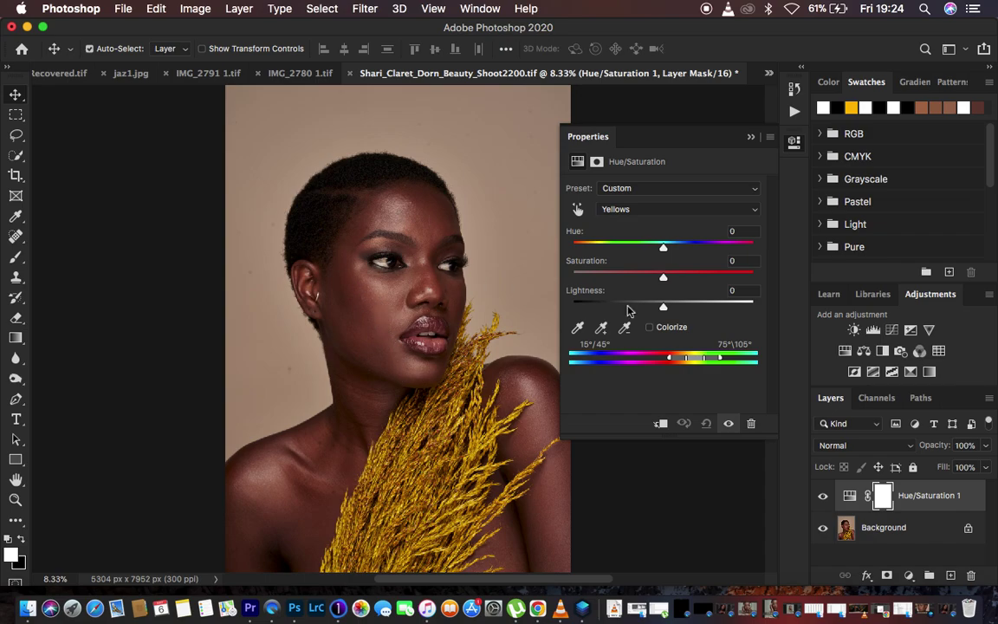
left_click_drag(664, 279, 520, 279)
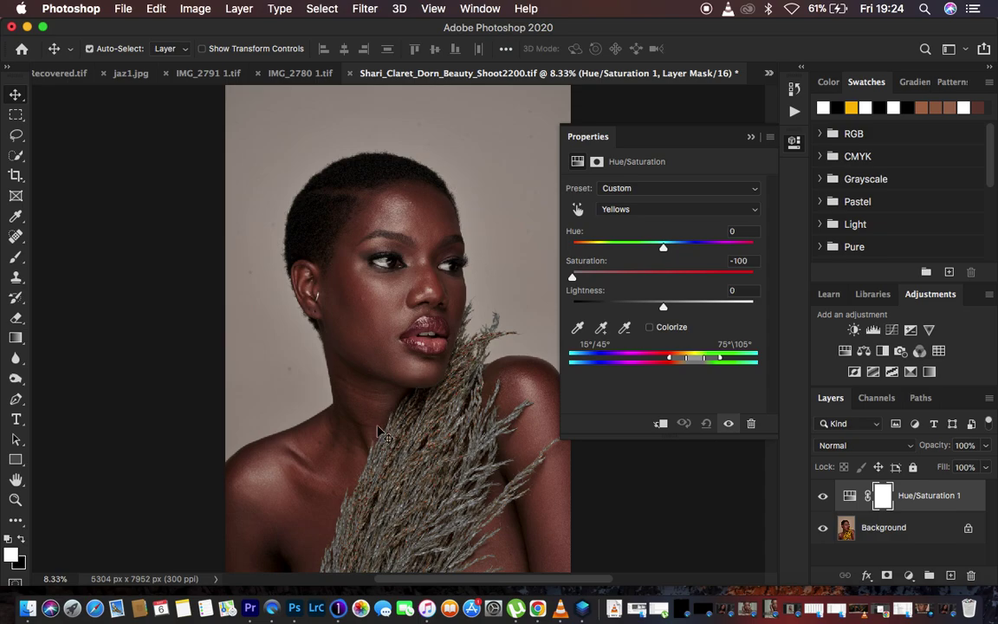
mouse_move(663, 307)
left_mouse_down()
mouse_move(640, 307)
mouse_move(671, 307)
mouse_move(659, 307)
left_mouse_up()
Add a Black & White adjustment layer with Multiply blending and 8% opacity.
key("super+equal")
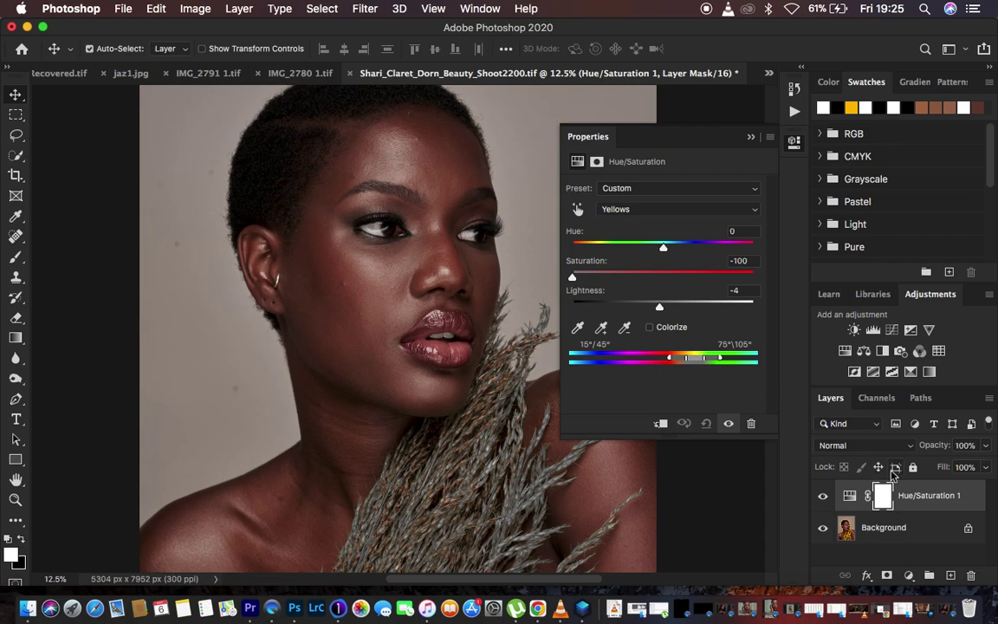
left_click(909, 575)
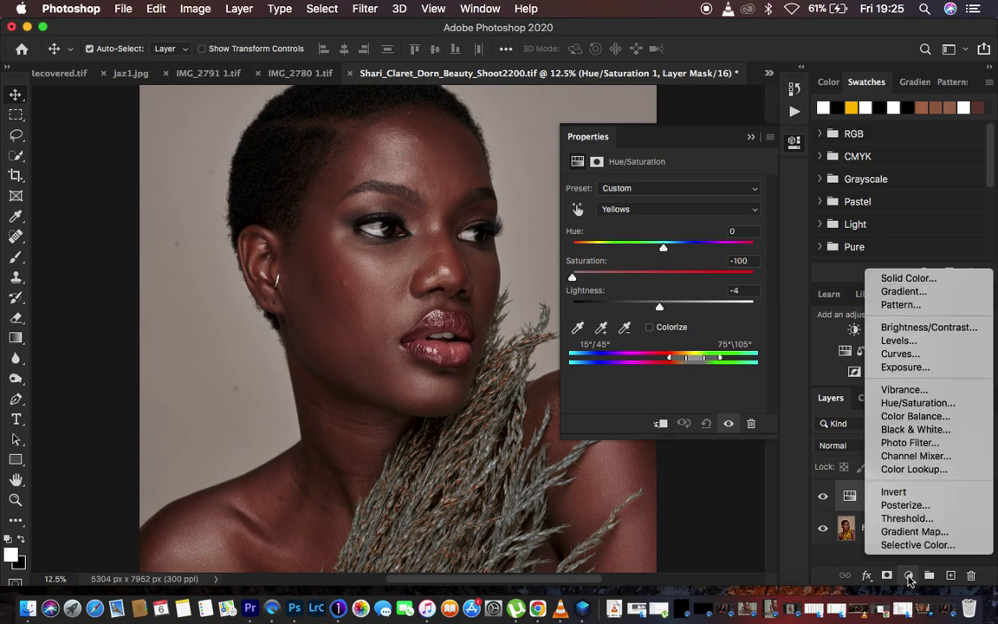
left_click(914, 429)
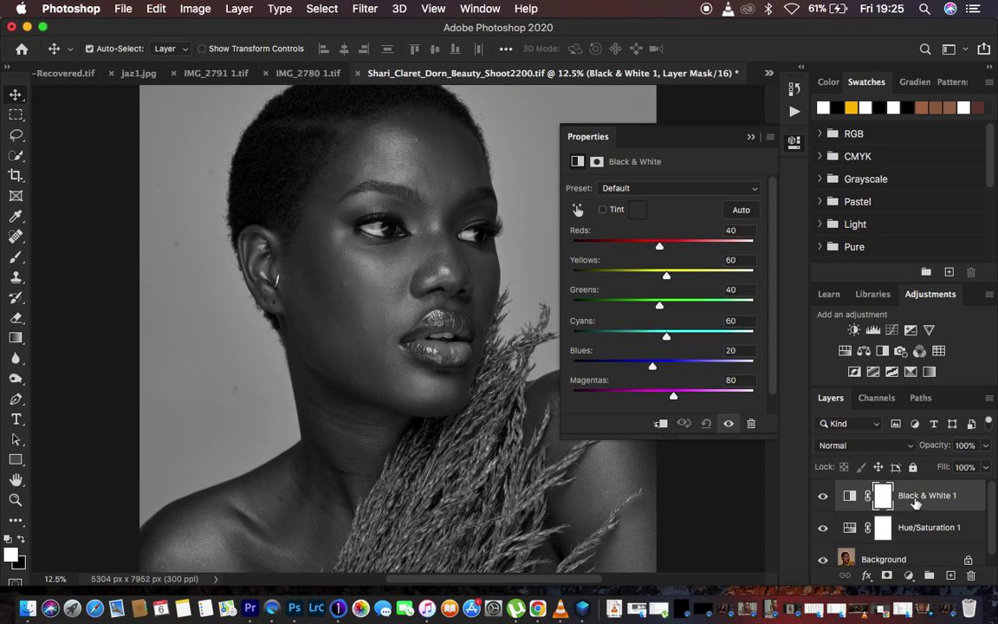
left_click(851, 448)
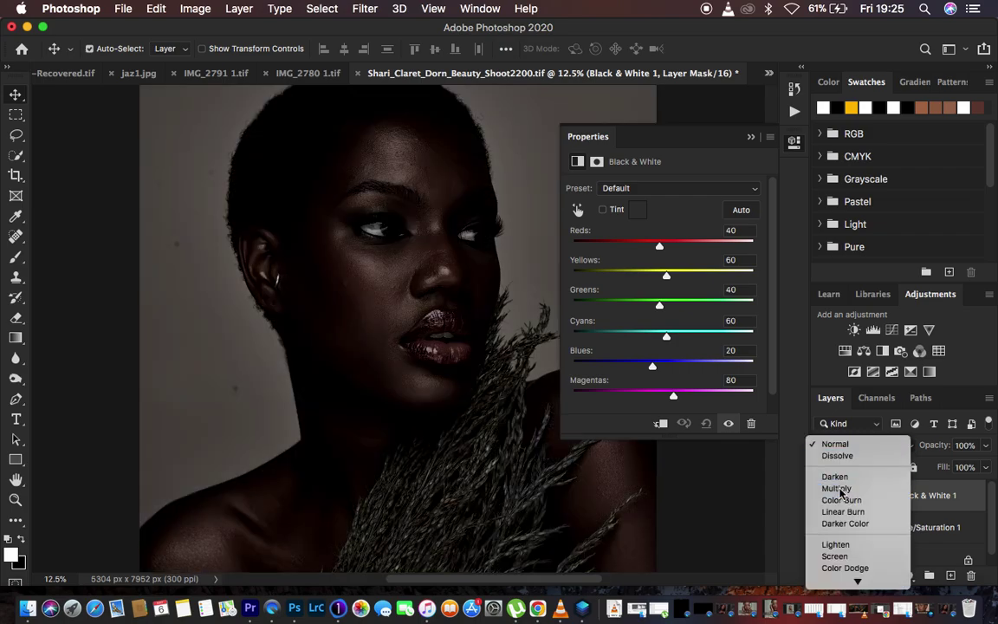
left_click(838, 489)
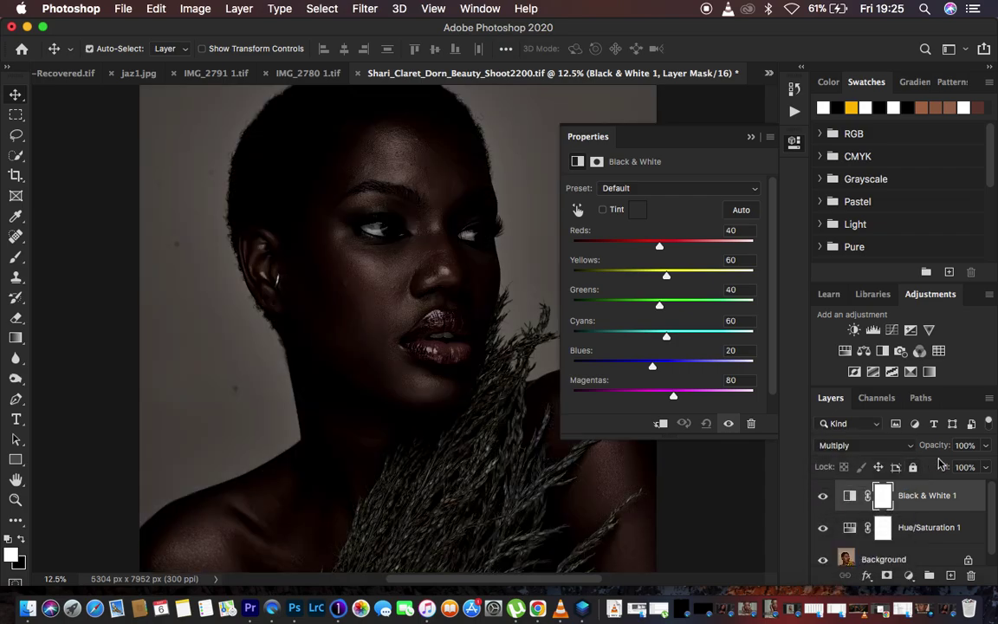
left_click_drag(933, 448, 861, 457)
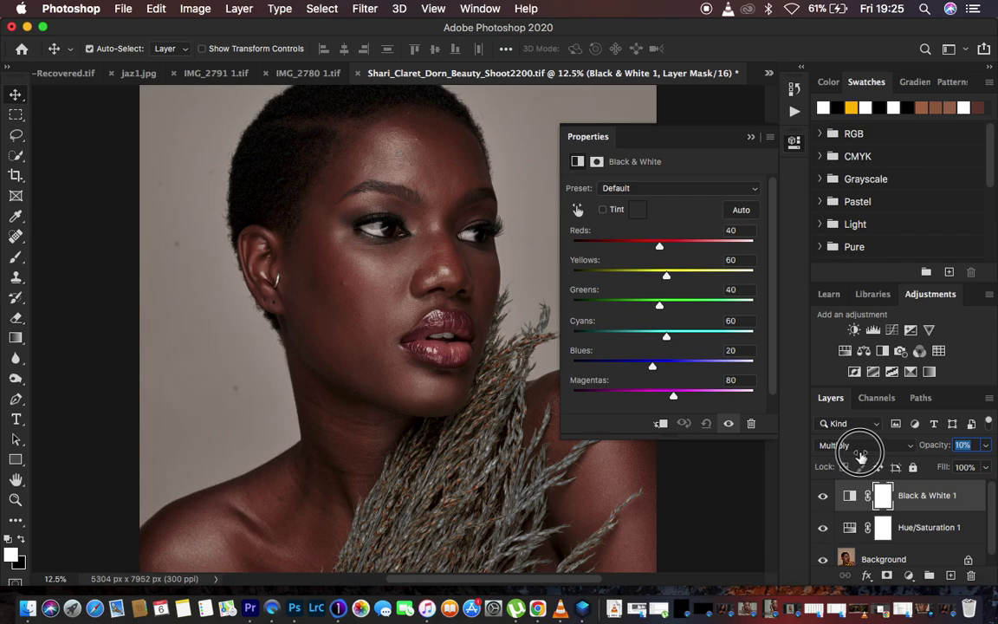
left_click_drag(860, 457, 859, 456)
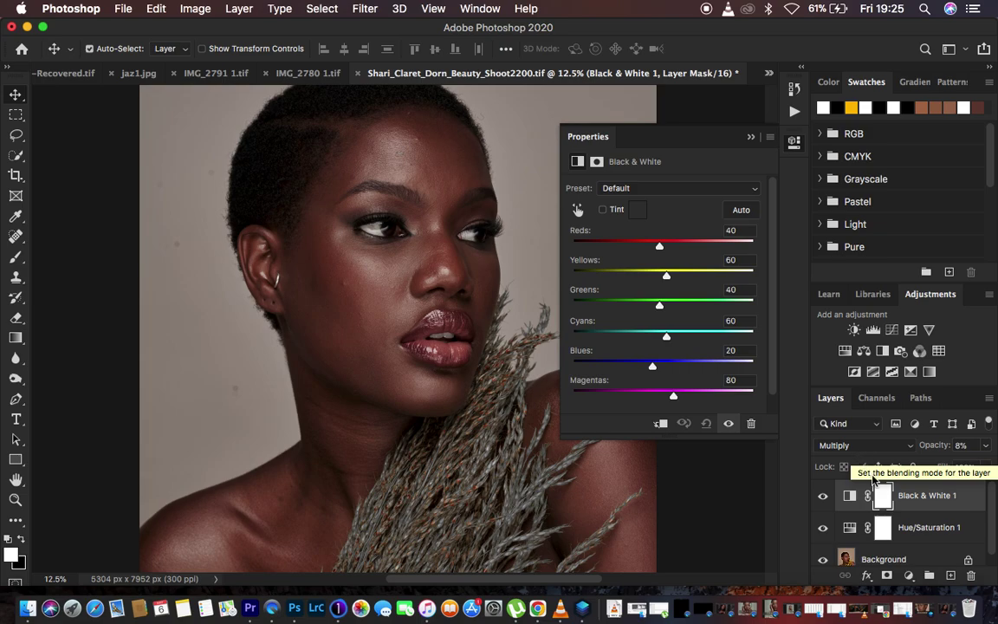
Add a second Black & White adjustment layer in Normal mode and reduce its opacity to 3%.
left_click(909, 576)
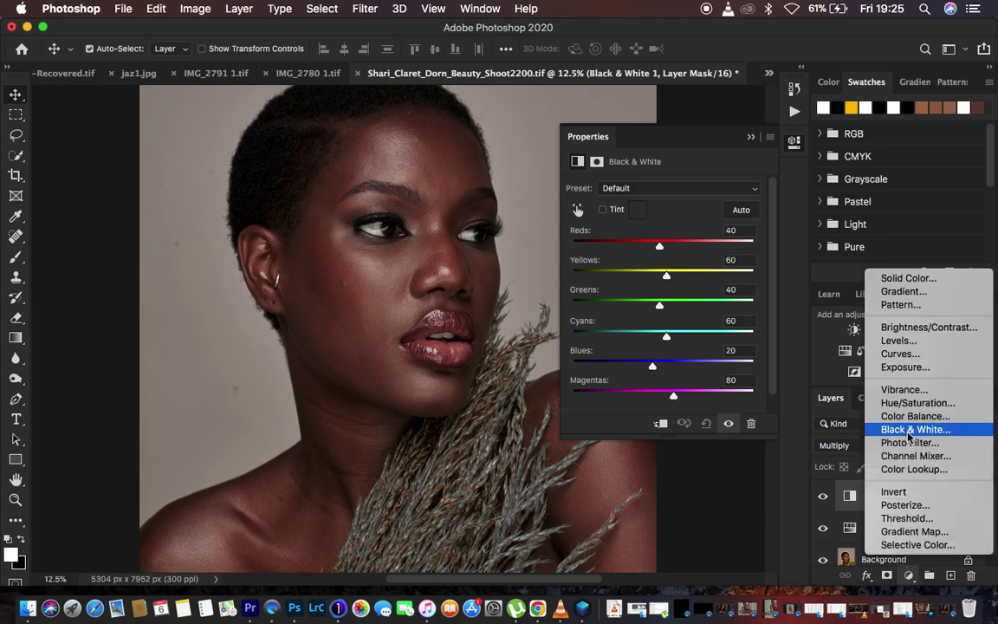
left_click(912, 430)
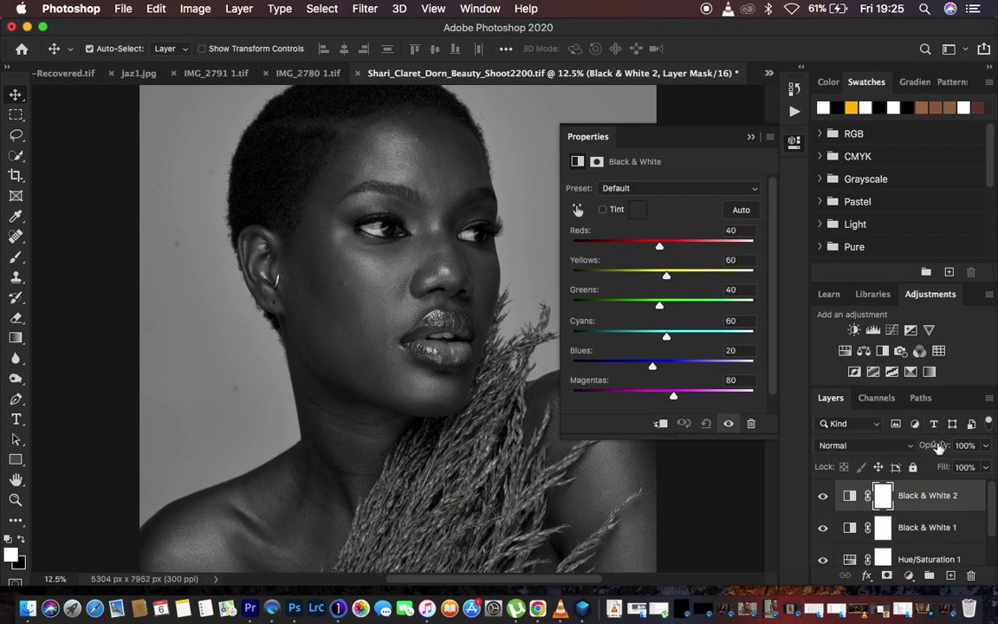
left_click_drag(938, 447, 861, 452)
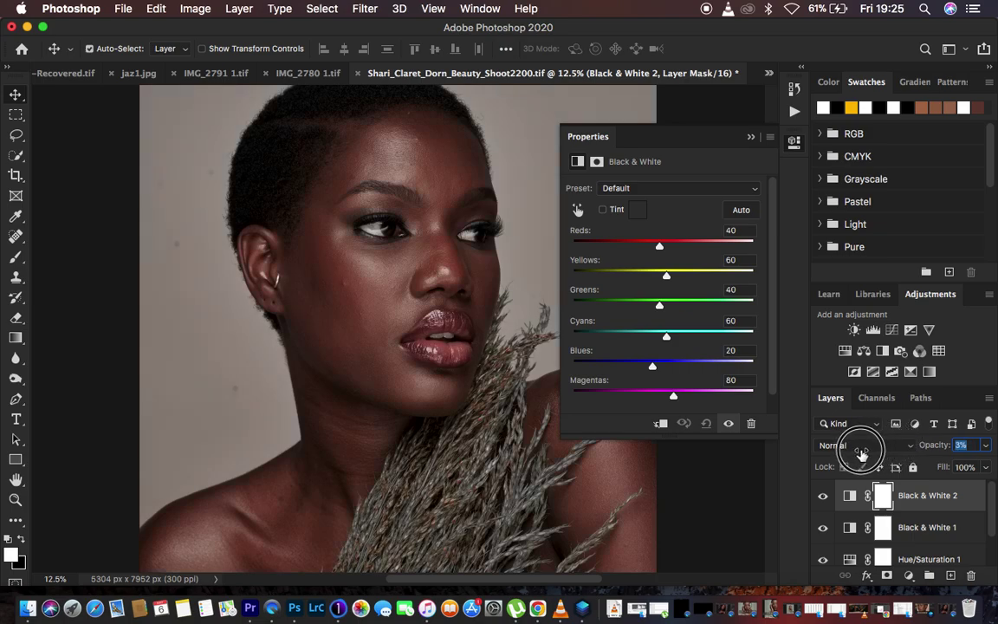
left_click_drag(862, 452, 862, 451)
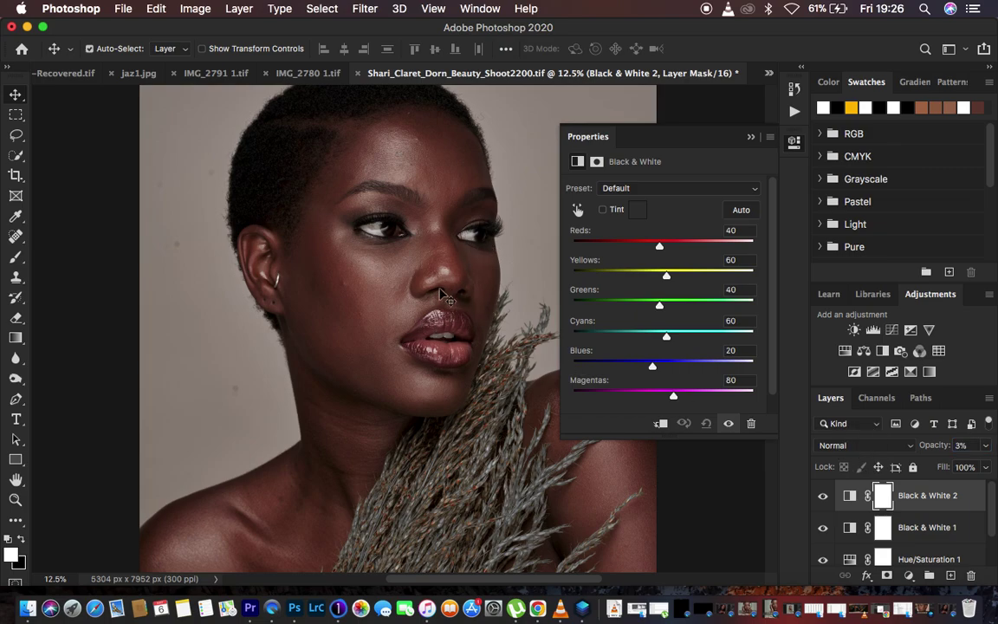
left_click(751, 137)
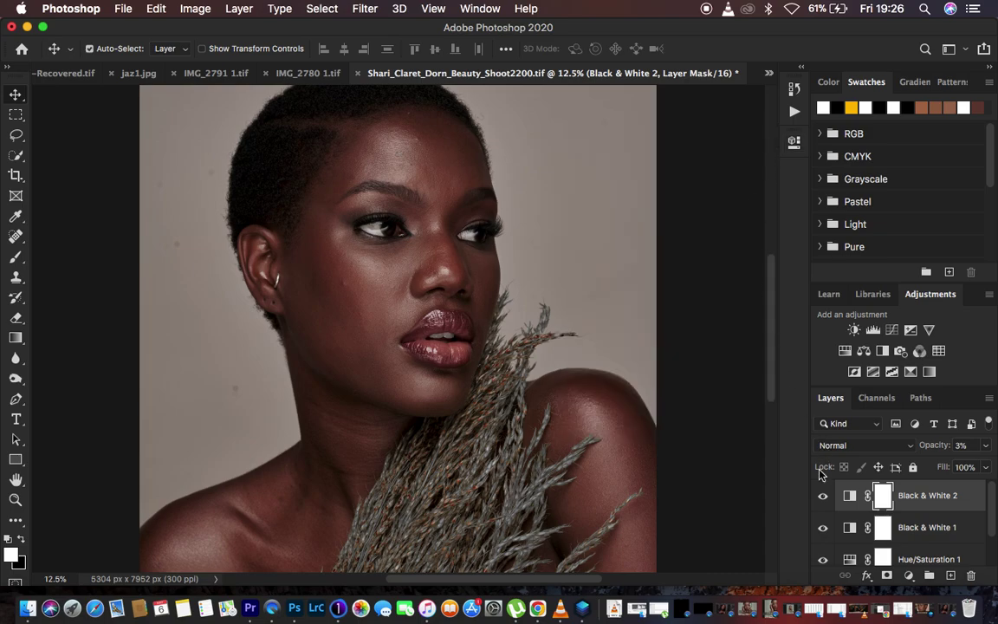
Add a second Hue/Saturation adjustment layer and set its Reds to hue +2 and lightness -16.
left_click(909, 575)
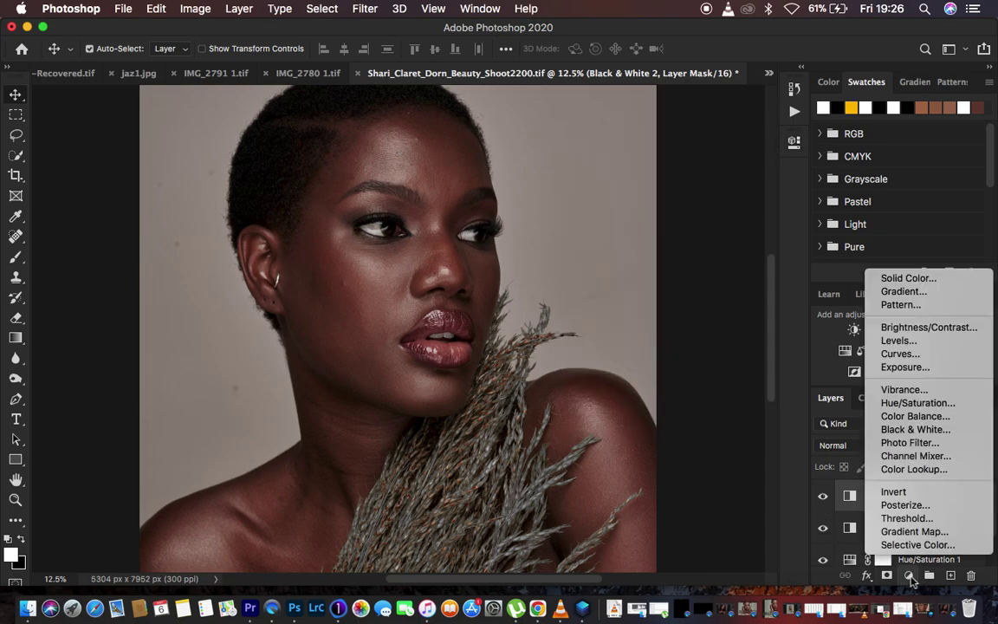
left_click(896, 404)
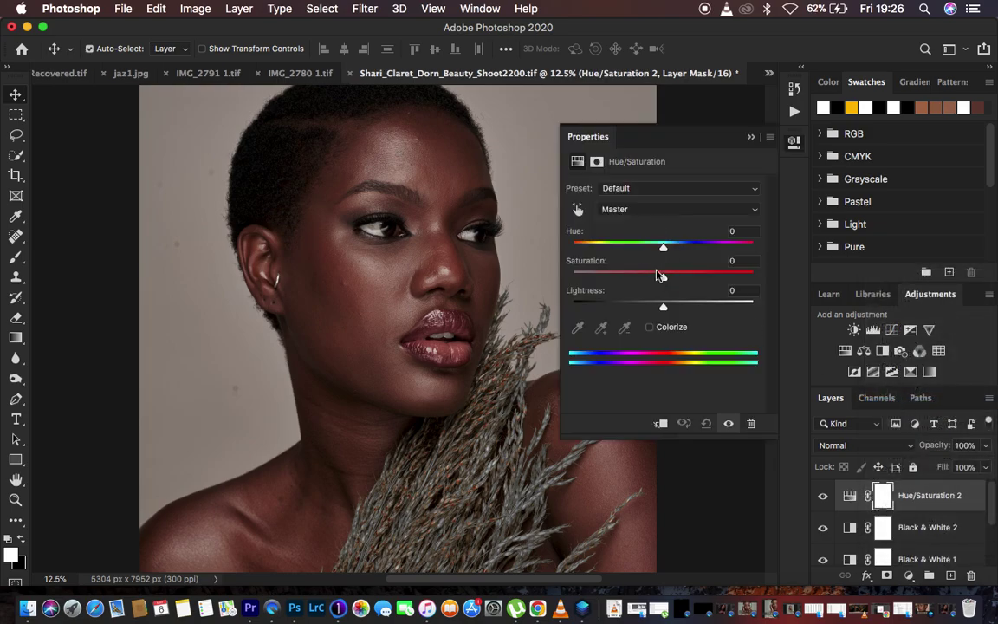
left_click(617, 209)
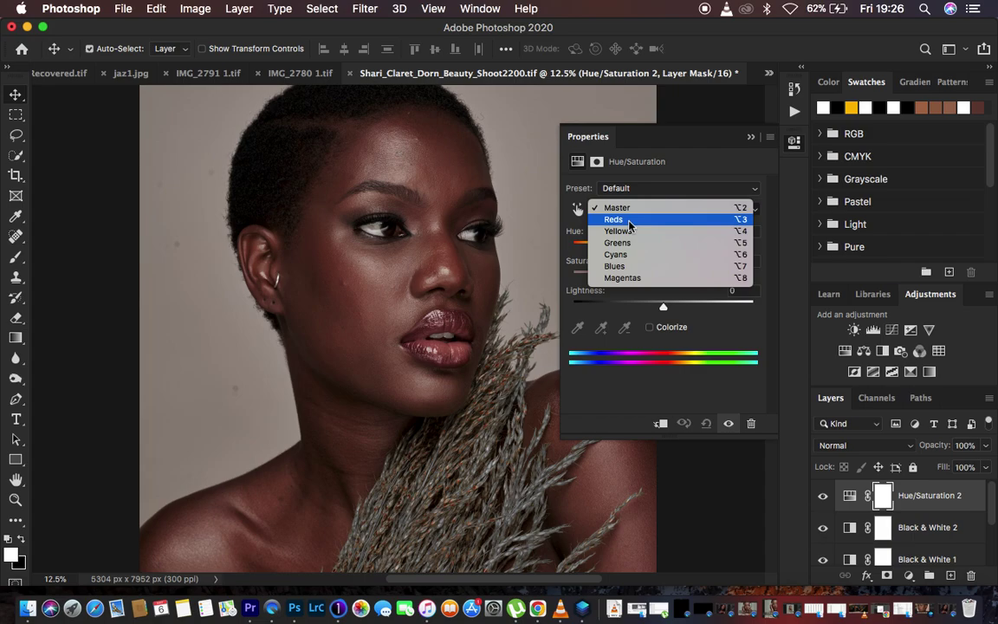
left_click(629, 222)
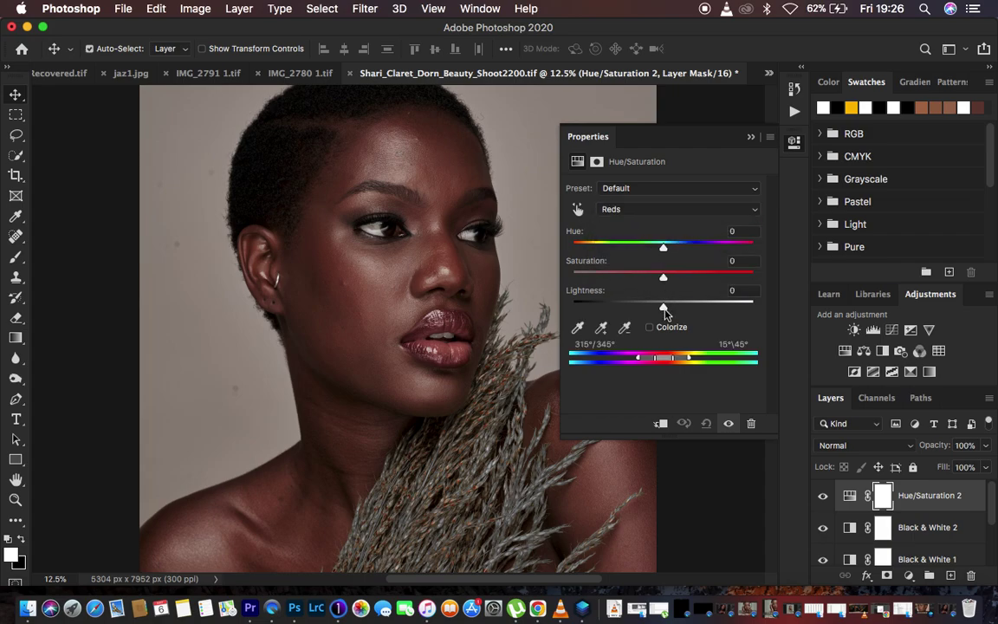
left_click(664, 249)
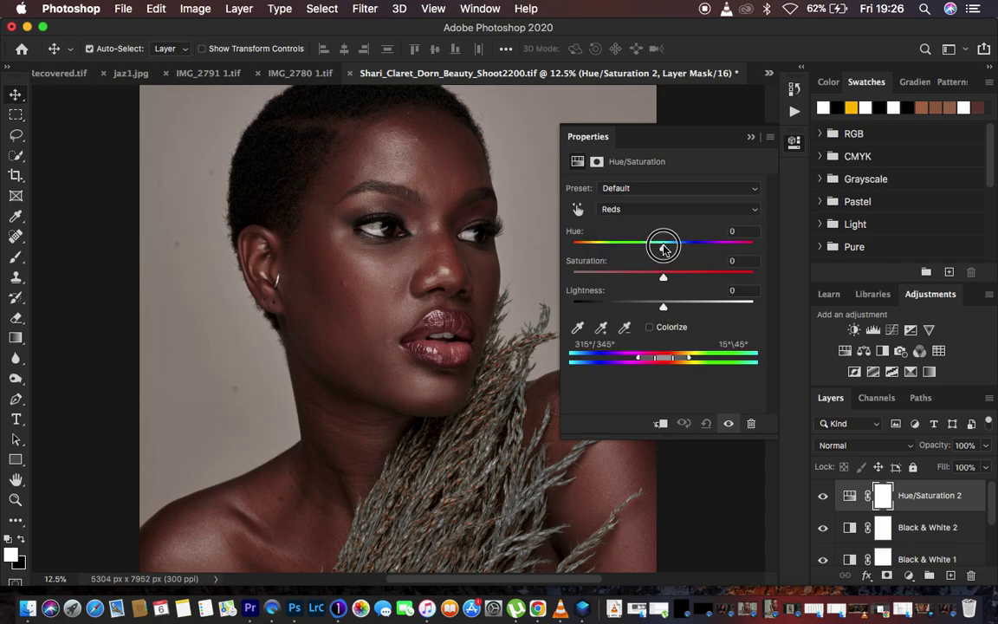
left_click_drag(664, 249, 666, 249)
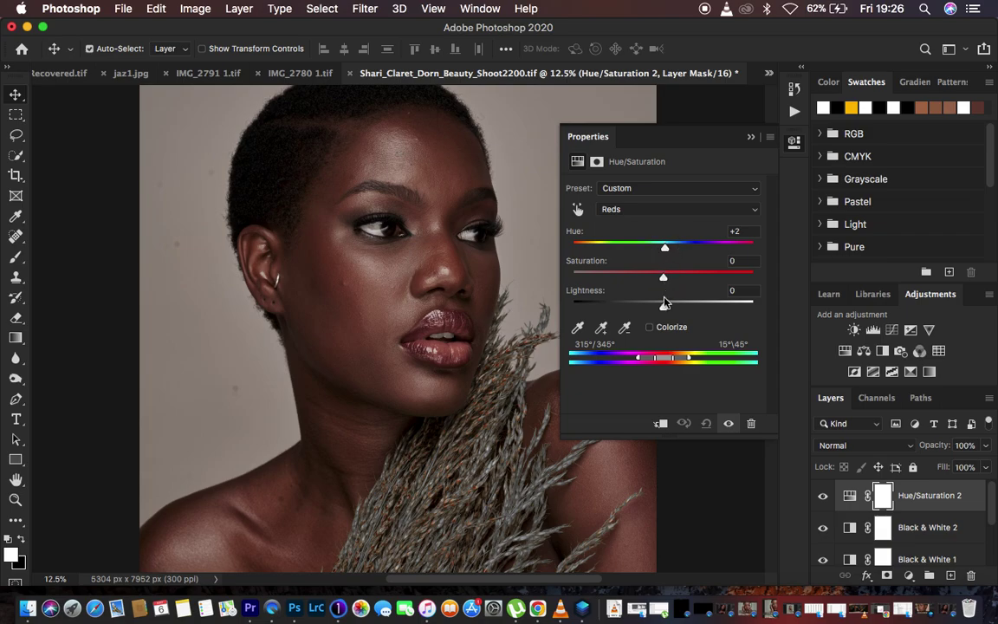
left_click_drag(664, 308, 650, 308)
Add a Color Balance adjustment layer and set its Highlights to +5 on the Magenta–Green axis.
left_click(908, 575)
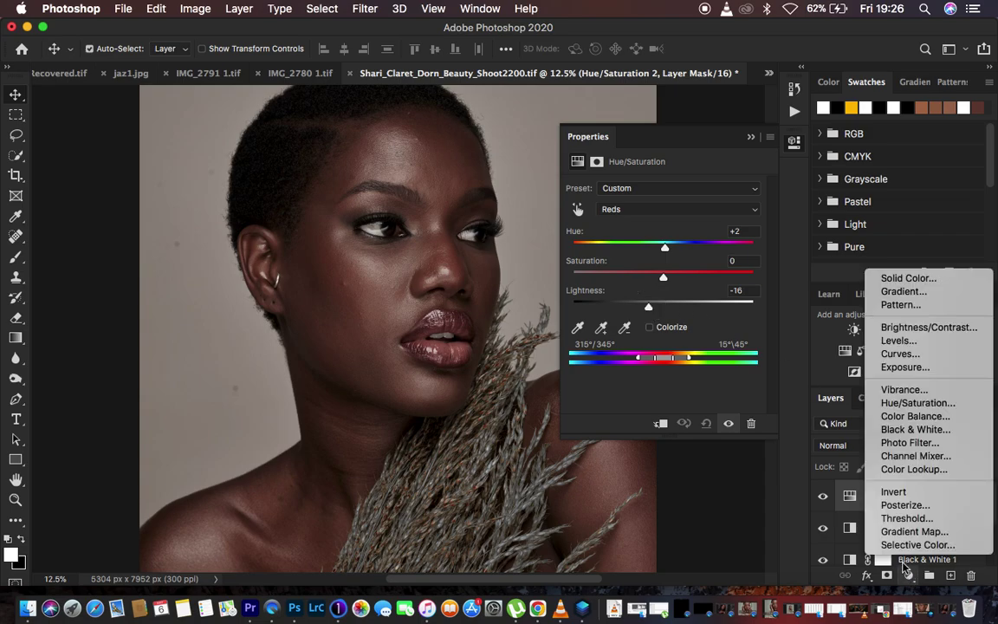
left_click(906, 416)
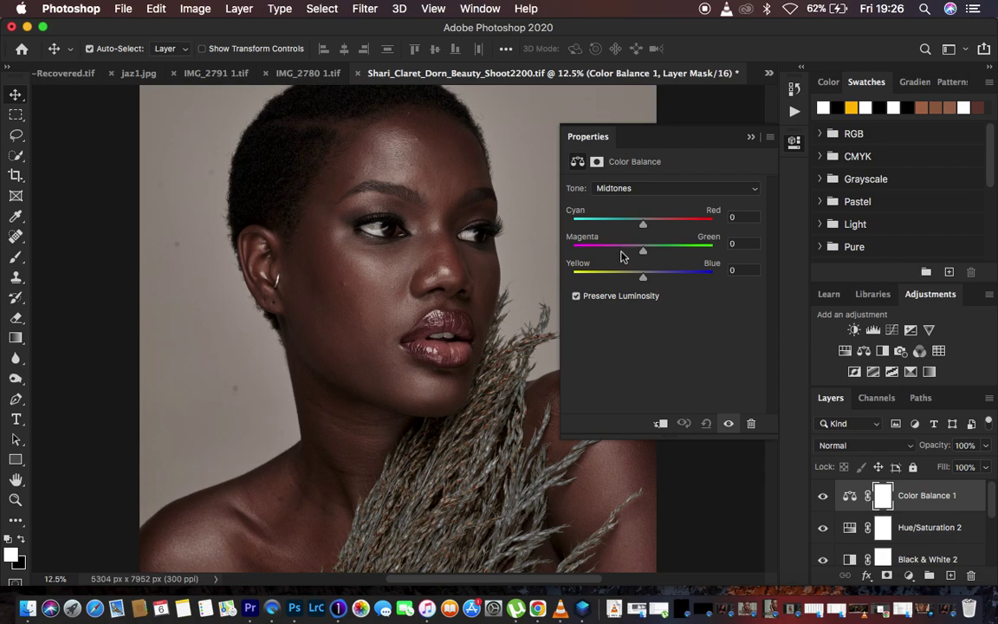
left_click(622, 191)
left_click(624, 200)
left_click_drag(643, 251, 647, 252)
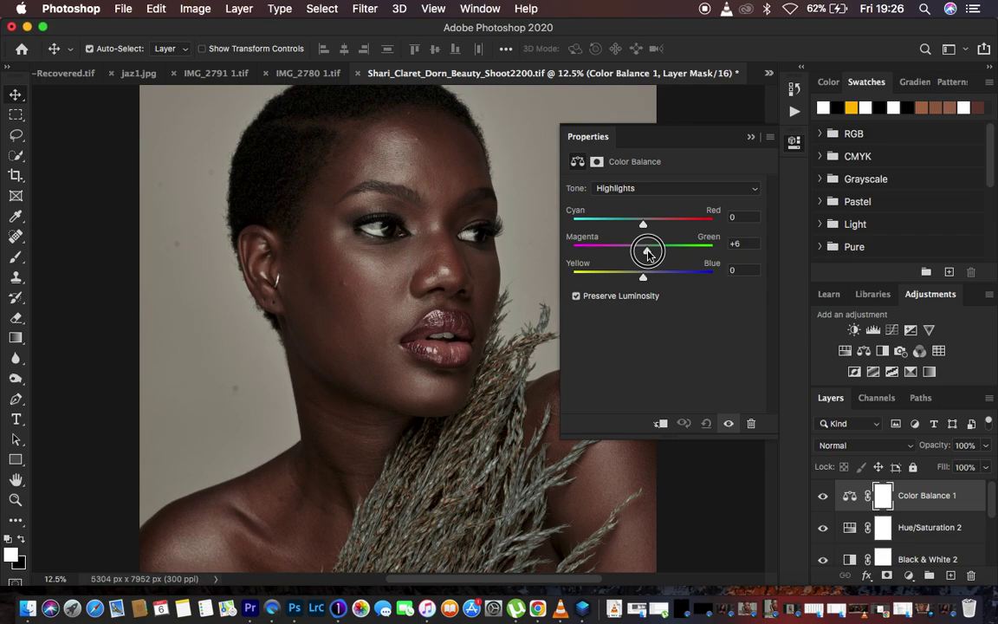
left_click_drag(647, 254, 647, 254)
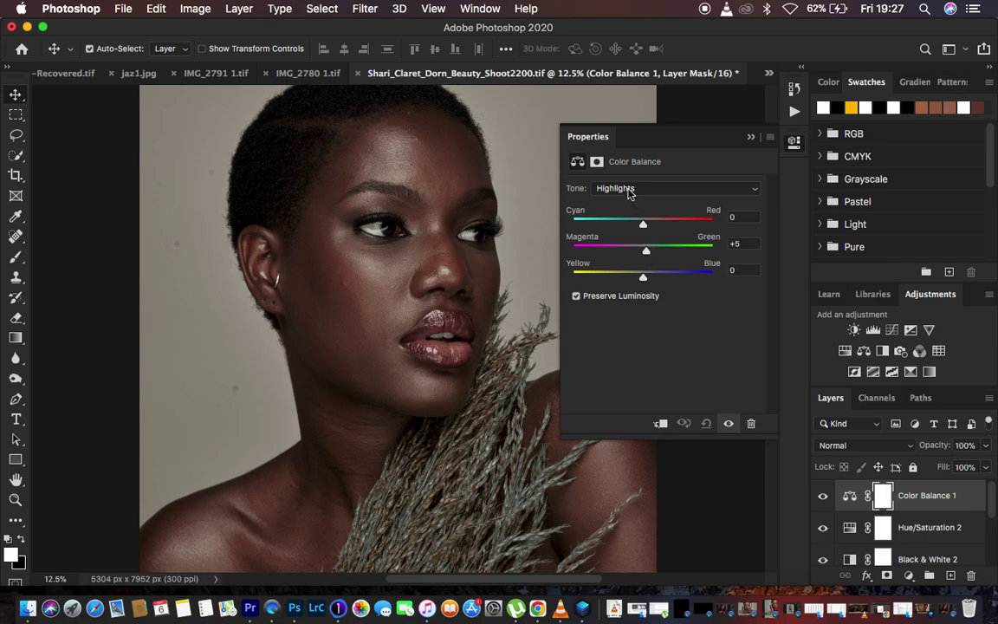
Shift the Color Balance Shadows very slightly toward blue and cyan.
left_click(630, 193)
left_click(625, 165)
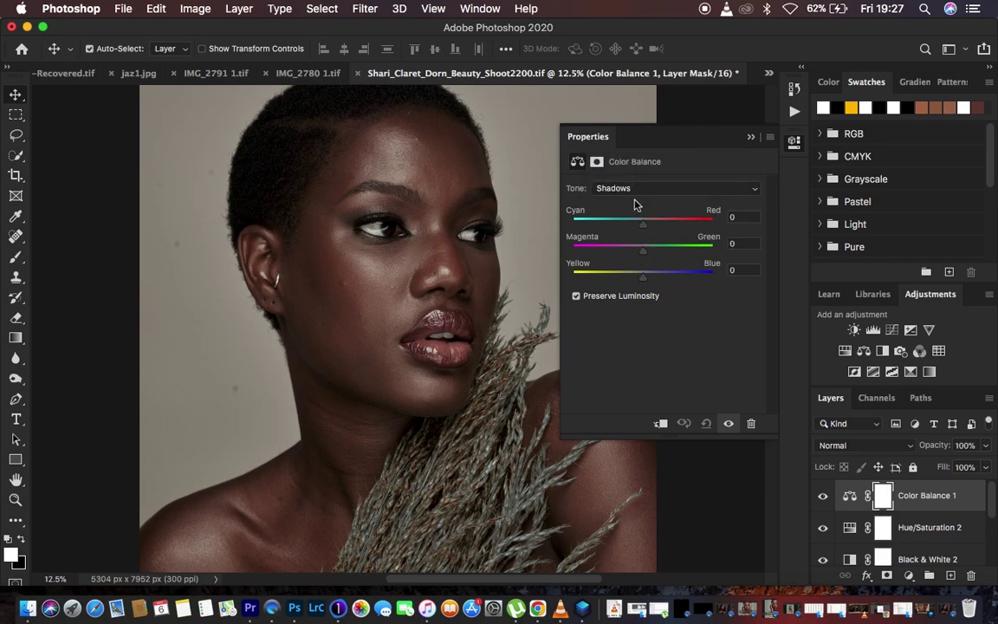
left_click(644, 280)
left_click_drag(645, 281, 646, 282)
left_click_drag(643, 227, 642, 227)
left_click(752, 136)
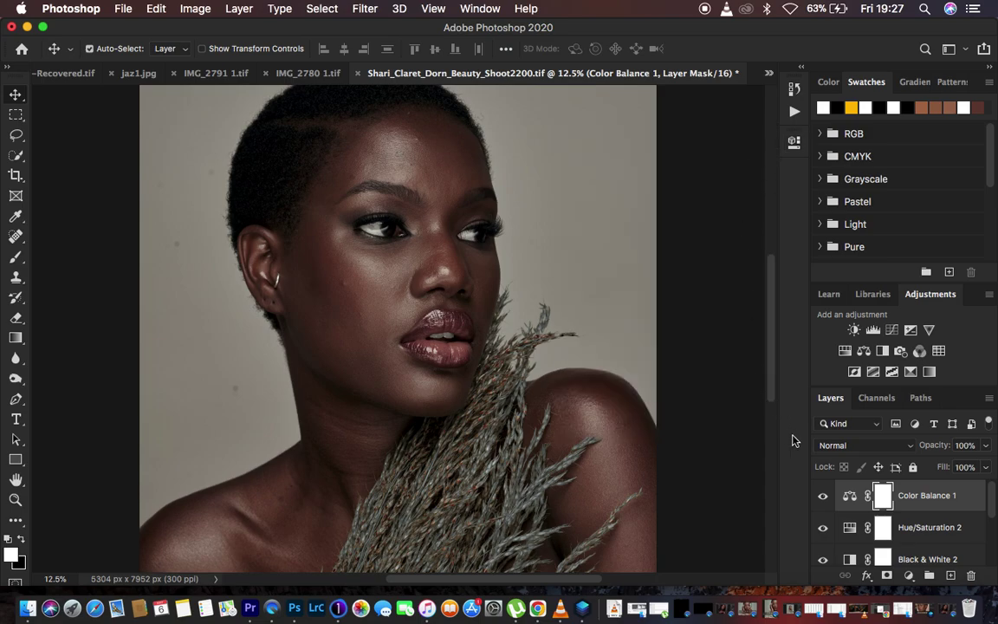
Compare the whole graded portrait with the original Background by toggling all adjustment layers off and on.
key("super+minus")
key("super+minus")
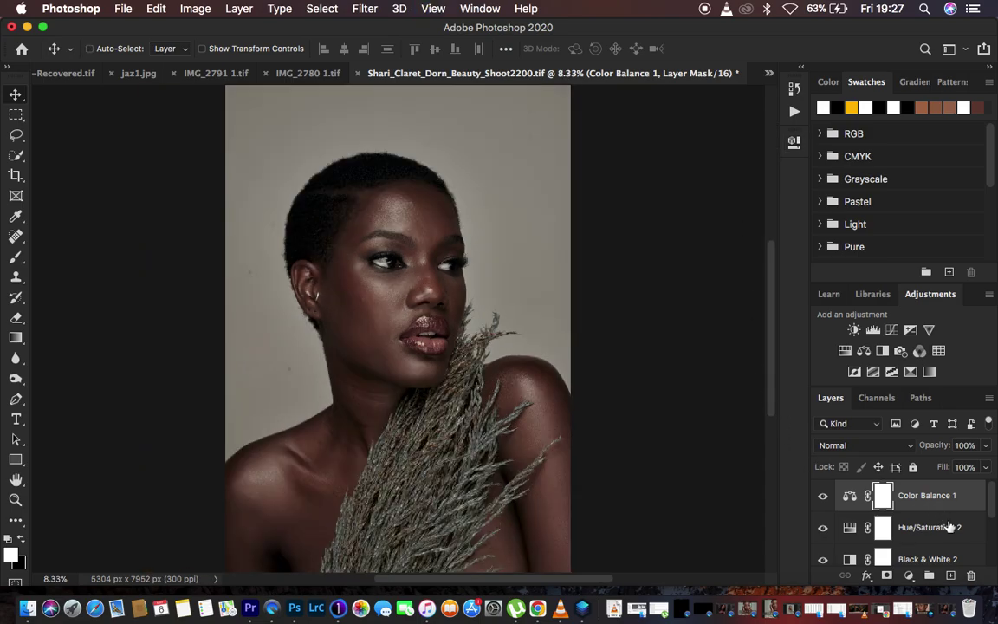
key("super+plus")
scroll(950, 526, "down", 5)
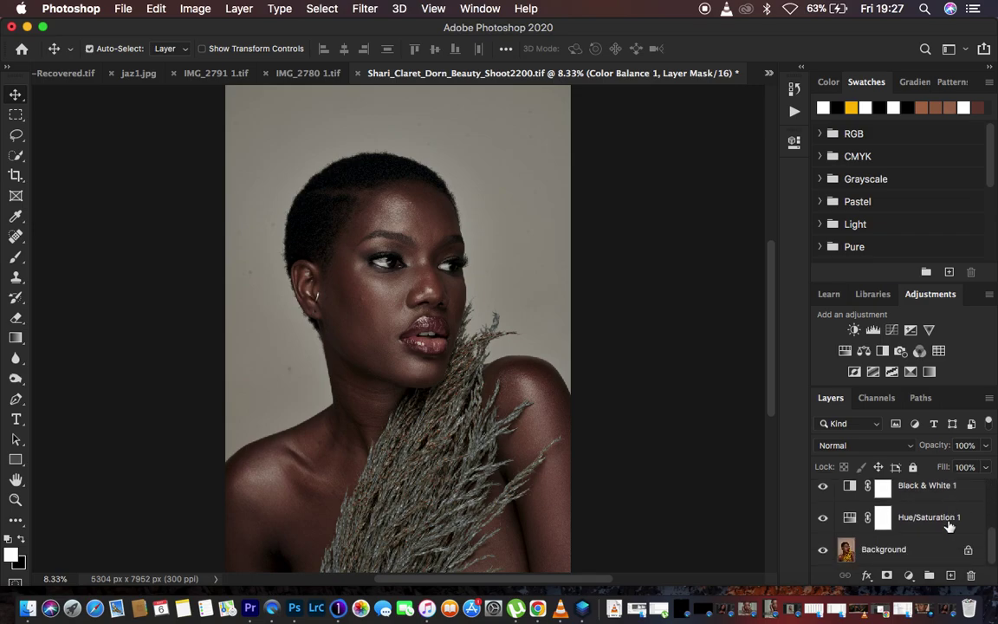
left_click(824, 551, "alt")
left_click(824, 551, "alt")
left_click(824, 551, "alt")
left_click(824, 551, "alt")
left_click(824, 551, "alt")
left_click(825, 551, "alt")
left_click(824, 551, "alt")
left_click(824, 551, "alt")
key("super+equal")
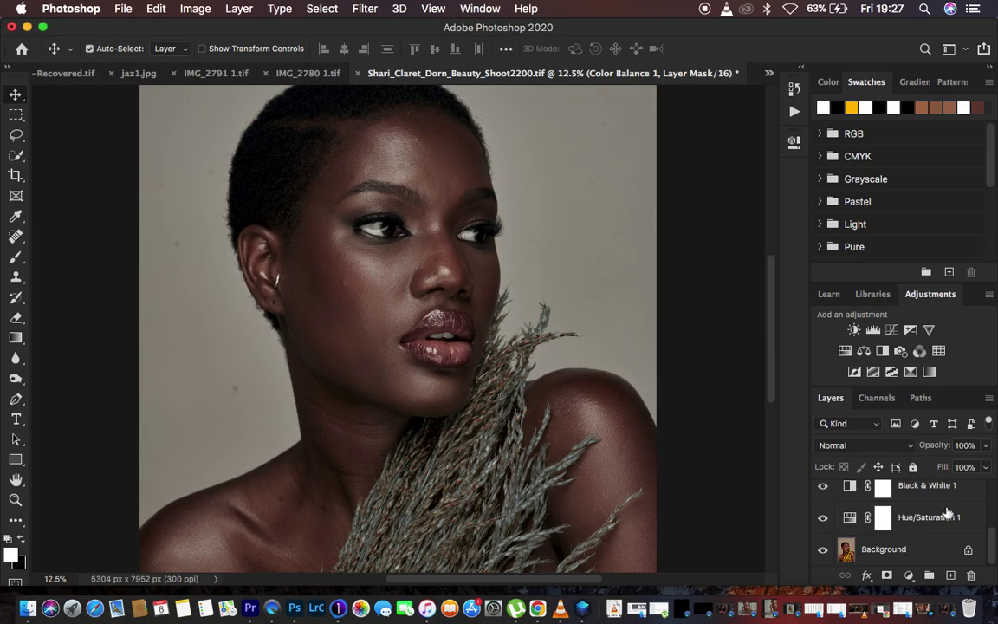
scroll(944, 513, "up", 5)
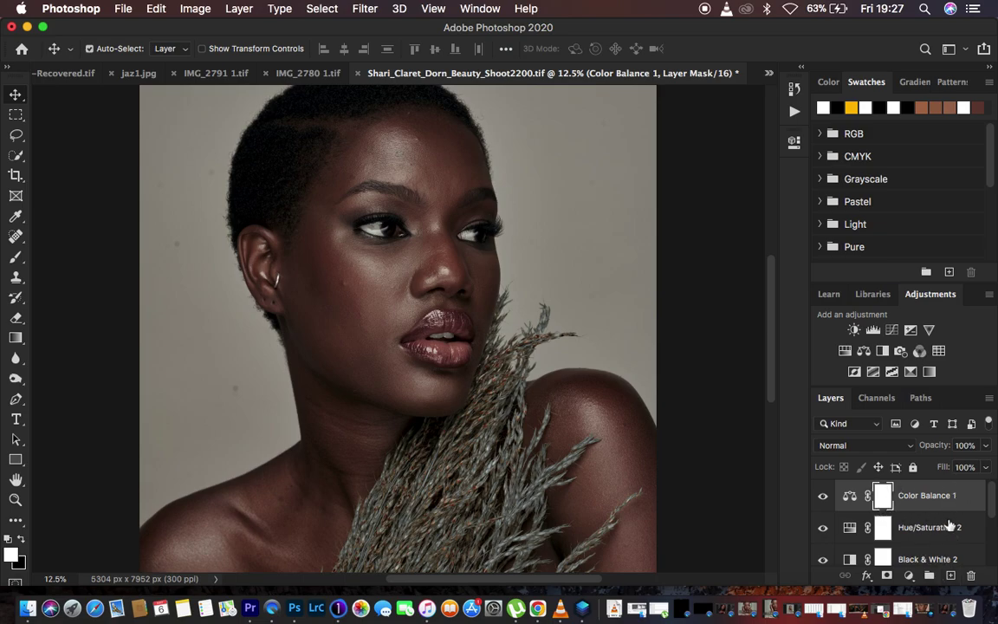
Export the grade as a color lookup table in CUBE format with 32 grid points at Medium quality.
left_click(122, 9)
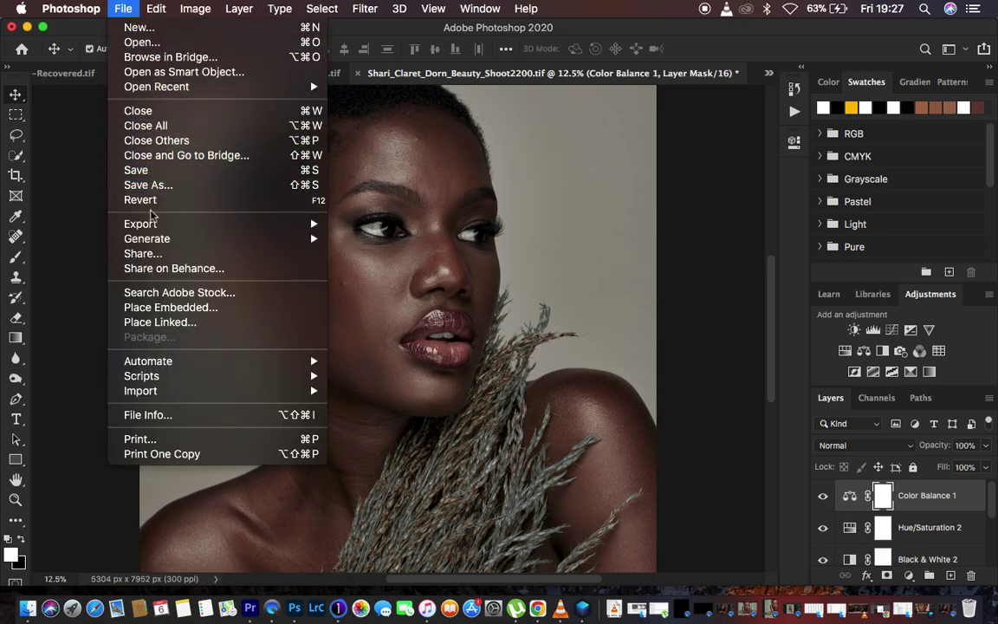
mouse_move(153, 225)
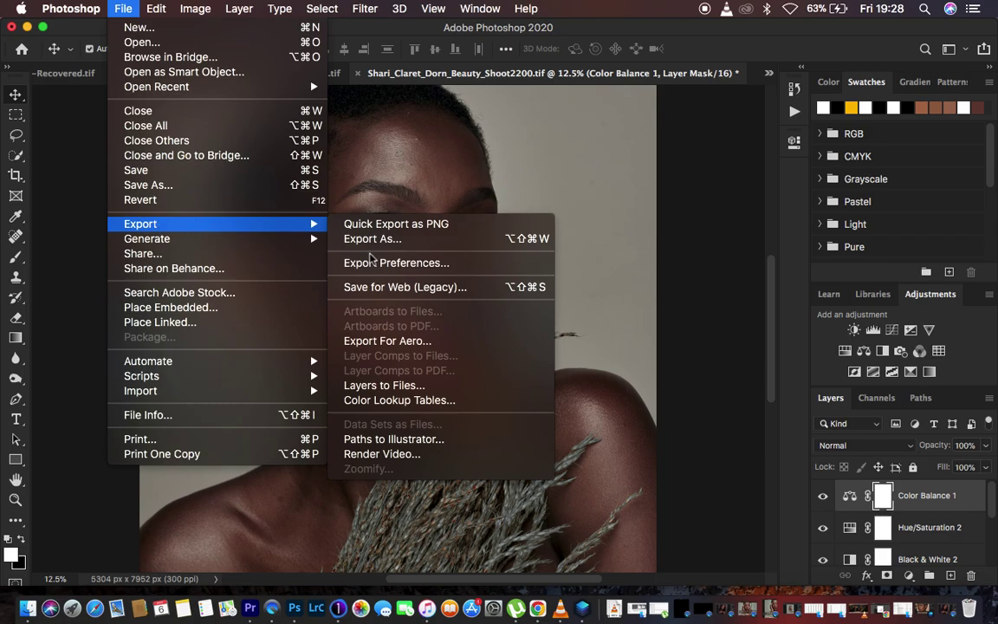
left_click(382, 402)
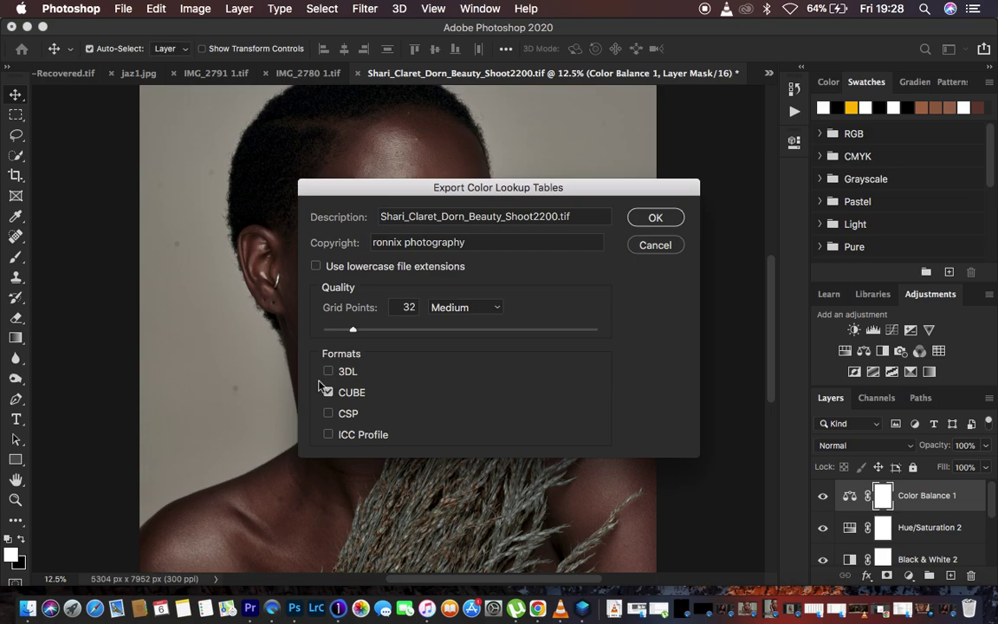
left_click(656, 217)
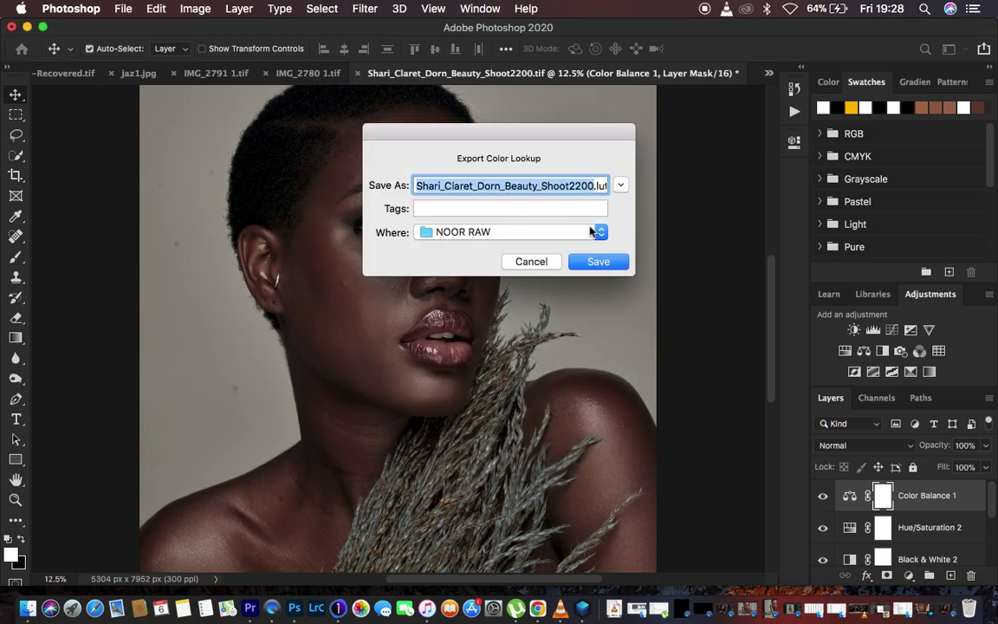
Save the exported color lookup on the Desktop under the name melanin 2022.
left_click(601, 232)
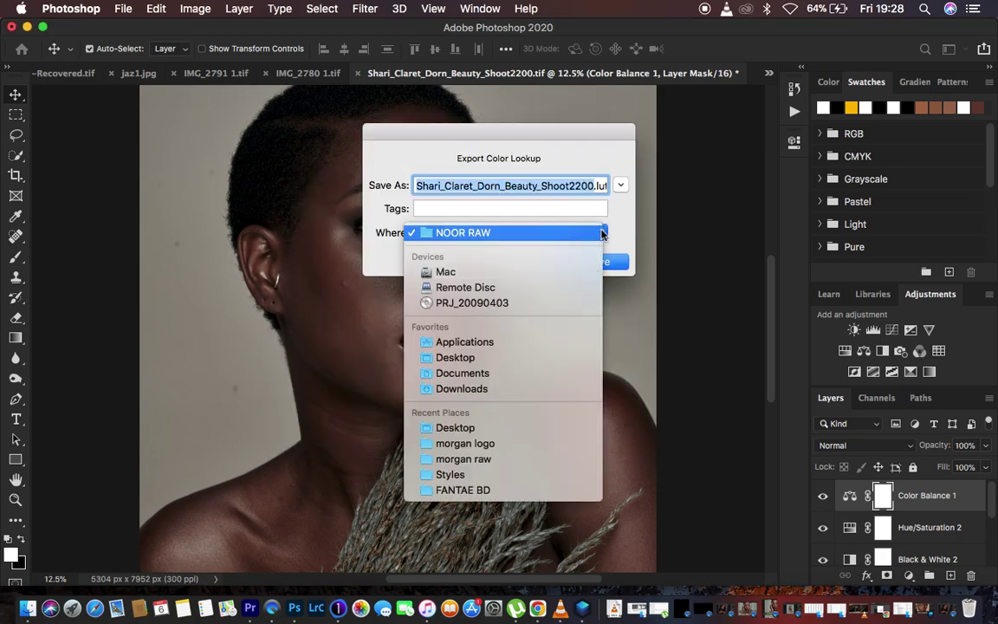
left_click(442, 357)
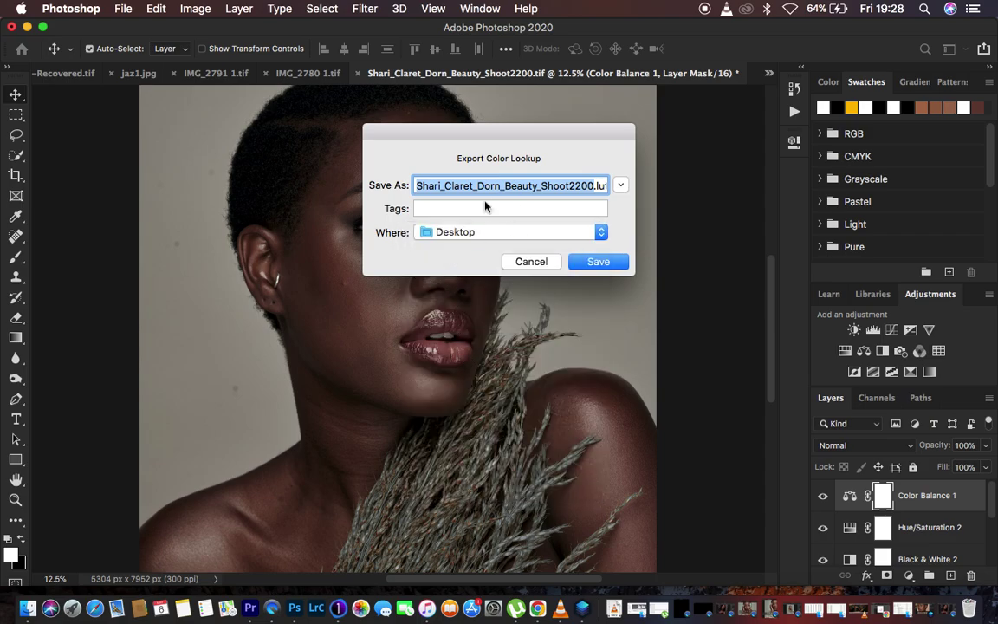
type("melanin lut")
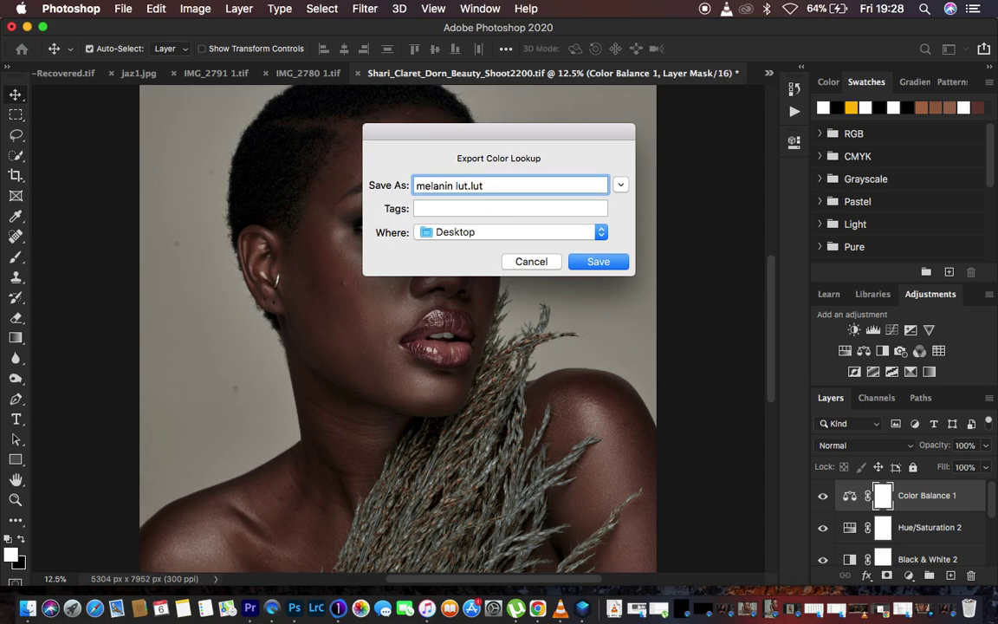
key("BackSpace")
key("BackSpace")
key("BackSpace")
type("2022")
left_click(589, 267)
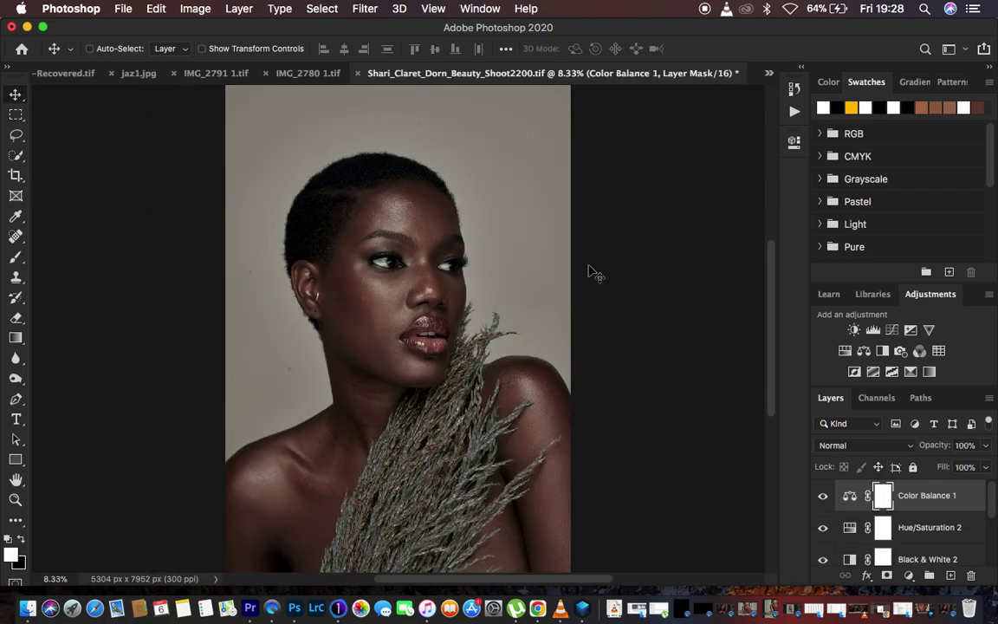
Select all the adjustment layers and delete them so only the Background layer remains.
key("super+equal")
key("super+minus")
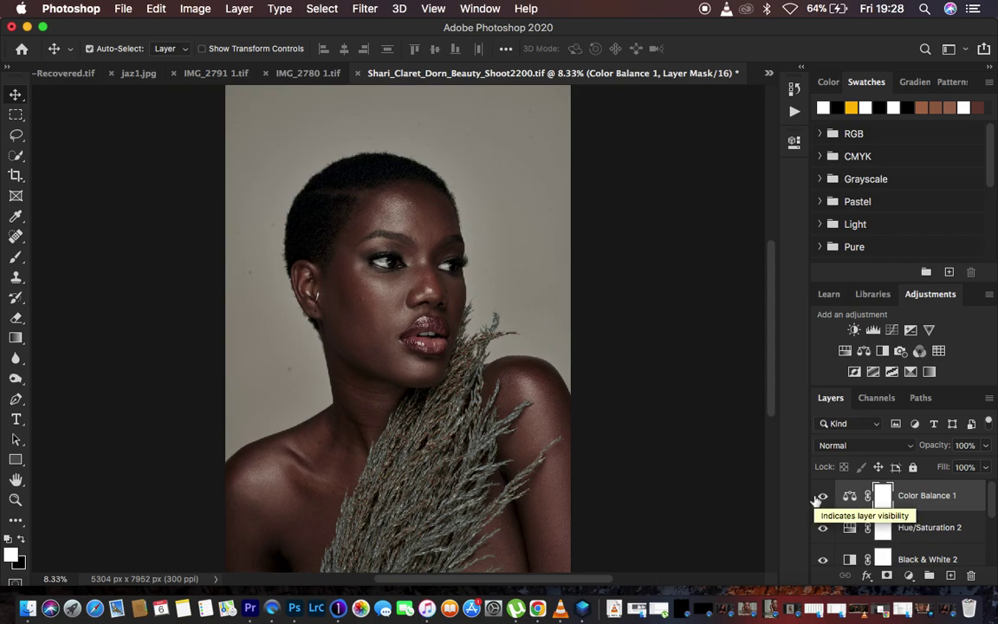
left_click(940, 528, "shift")
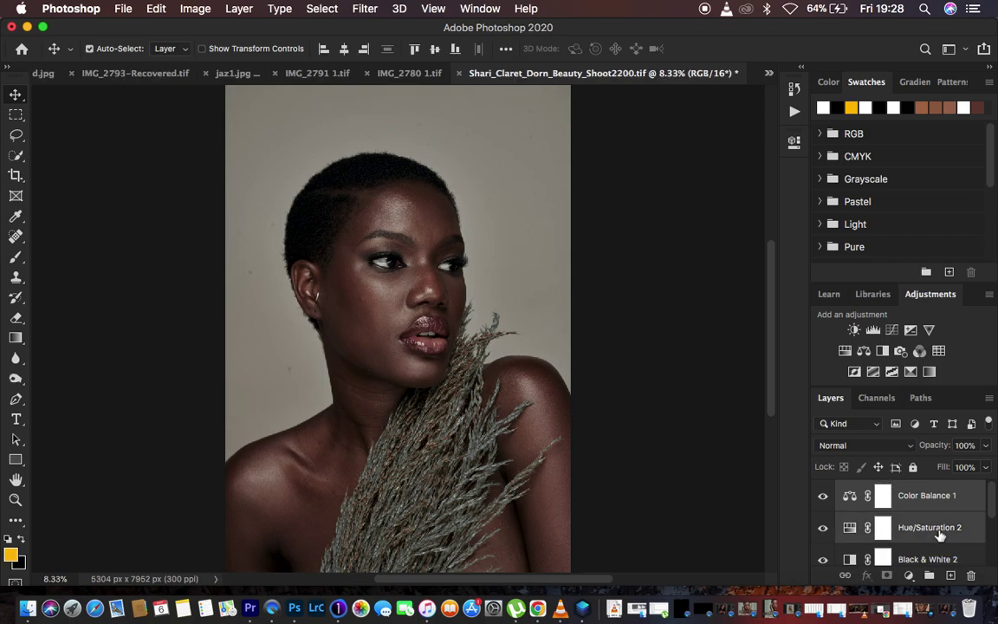
scroll(941, 535, "down", 3)
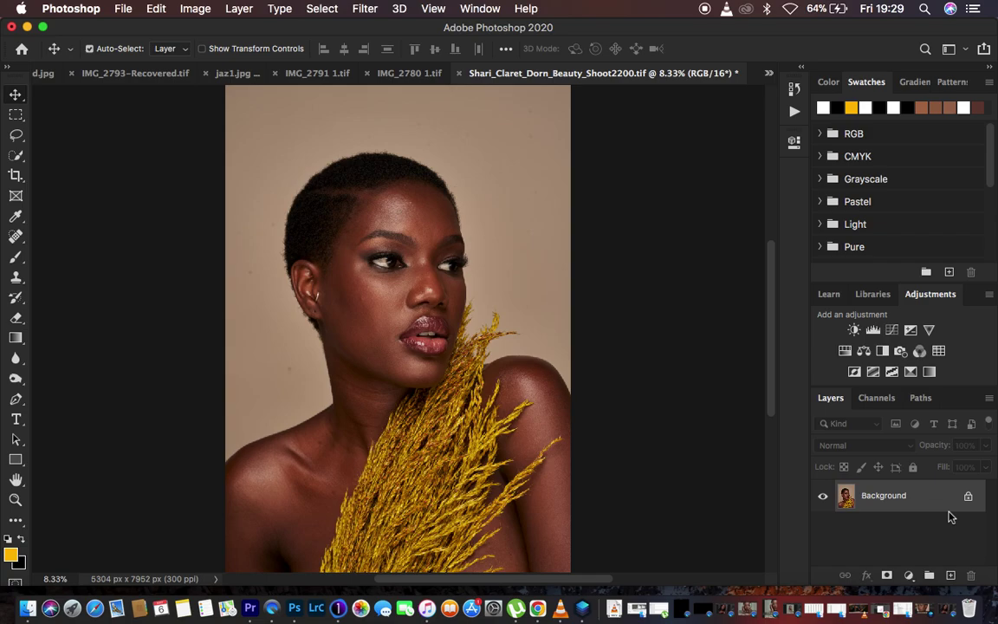
Add a Color Lookup adjustment layer above the Background and start loading a 3D LUT file.
left_click(909, 575)
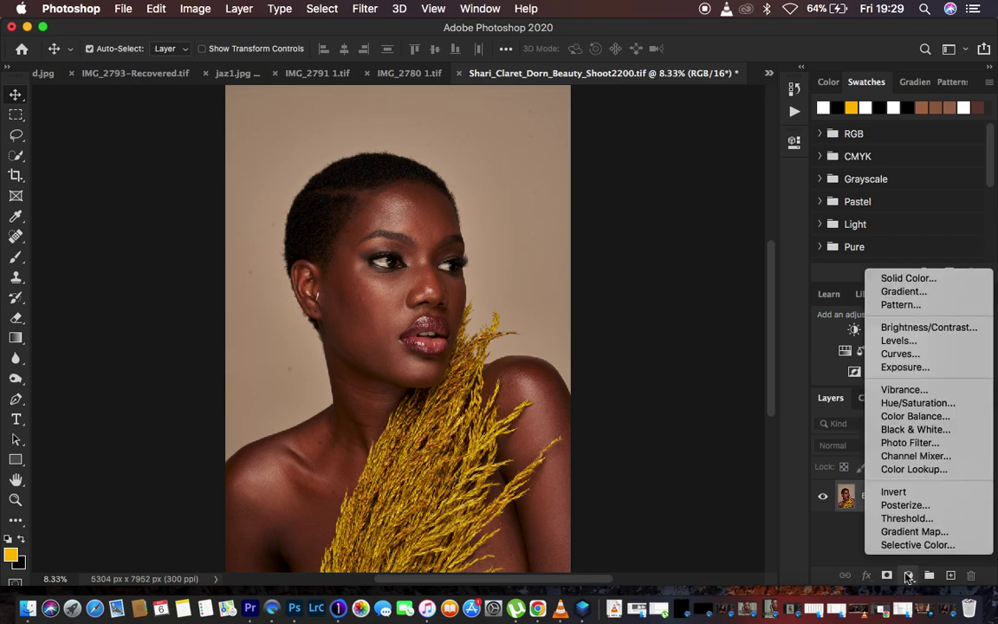
left_click(902, 469)
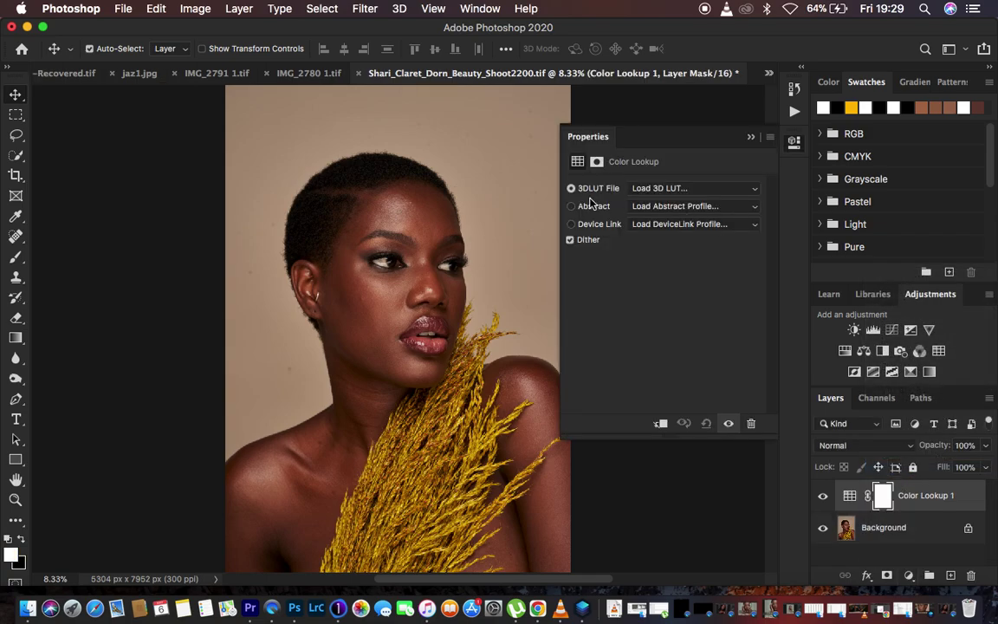
left_click(651, 190)
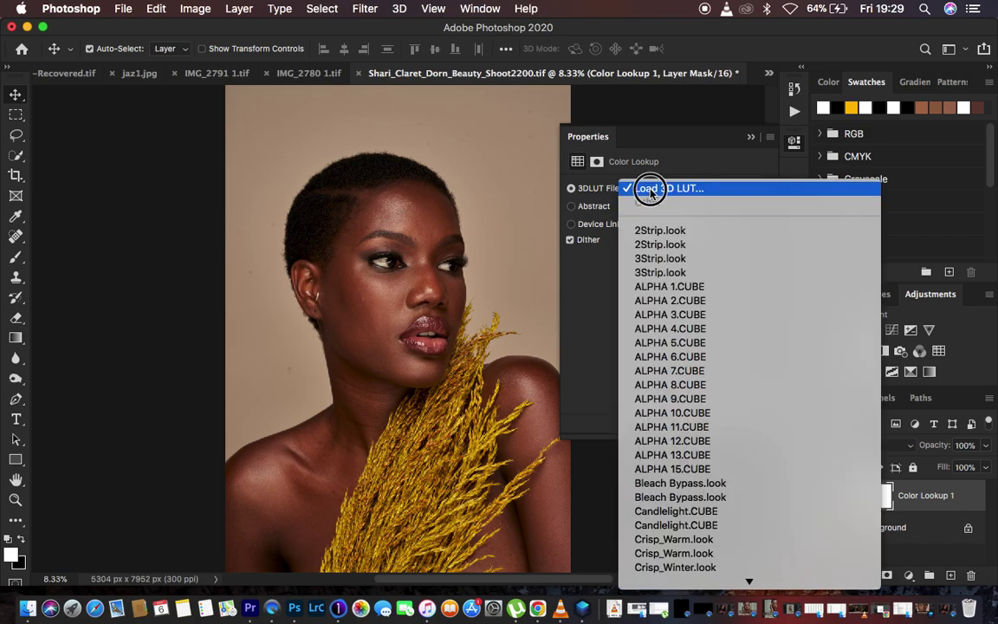
left_click(650, 189)
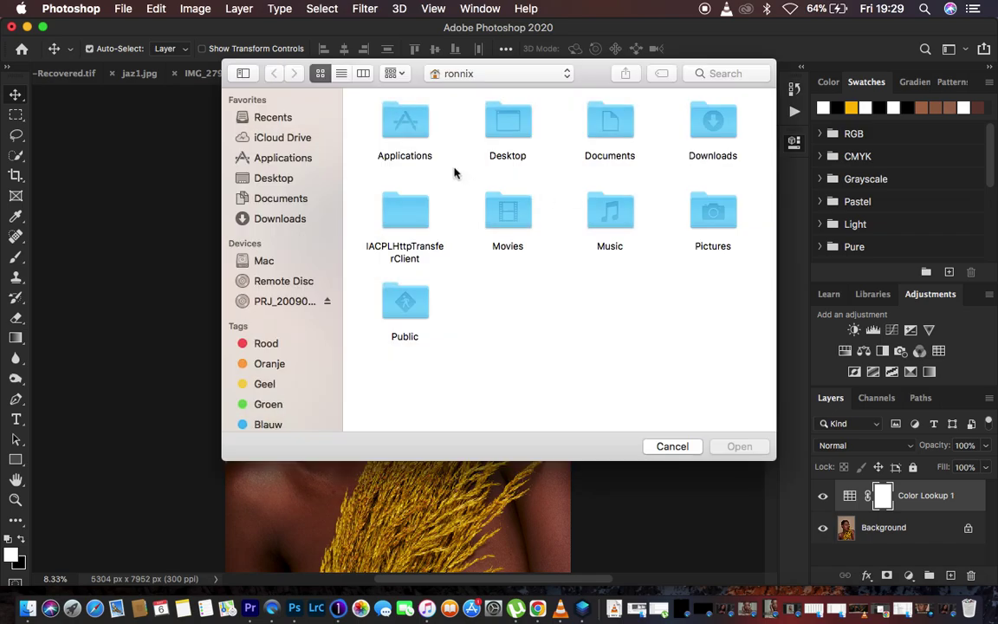
Load melanin 2022.CUBE from the Desktop as the Color Lookup layer's 3D LUT.
left_click(291, 180)
scroll(617, 334, "down", 10)
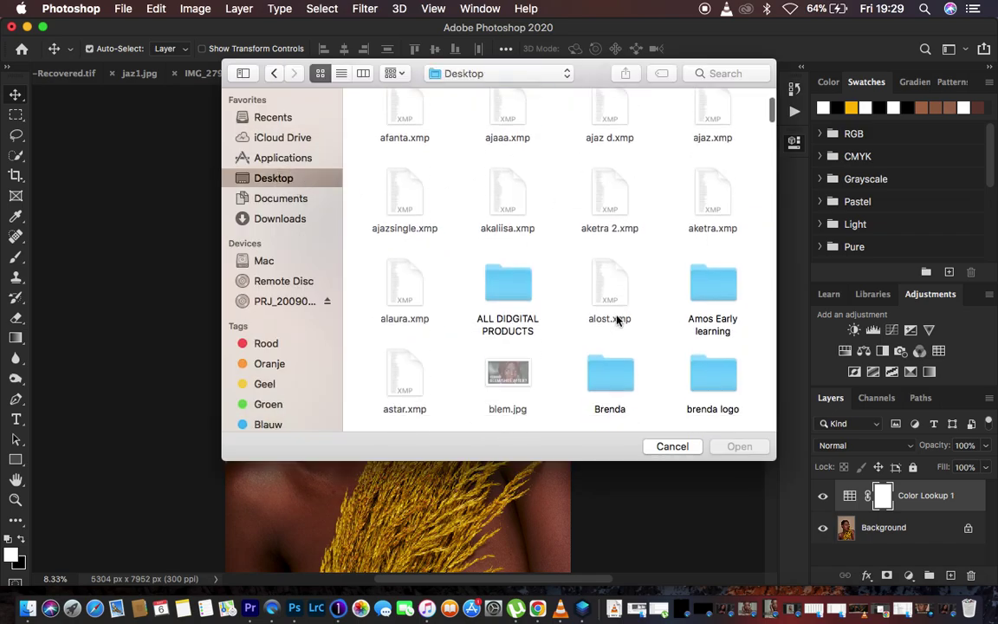
scroll(616, 320, "down", 15)
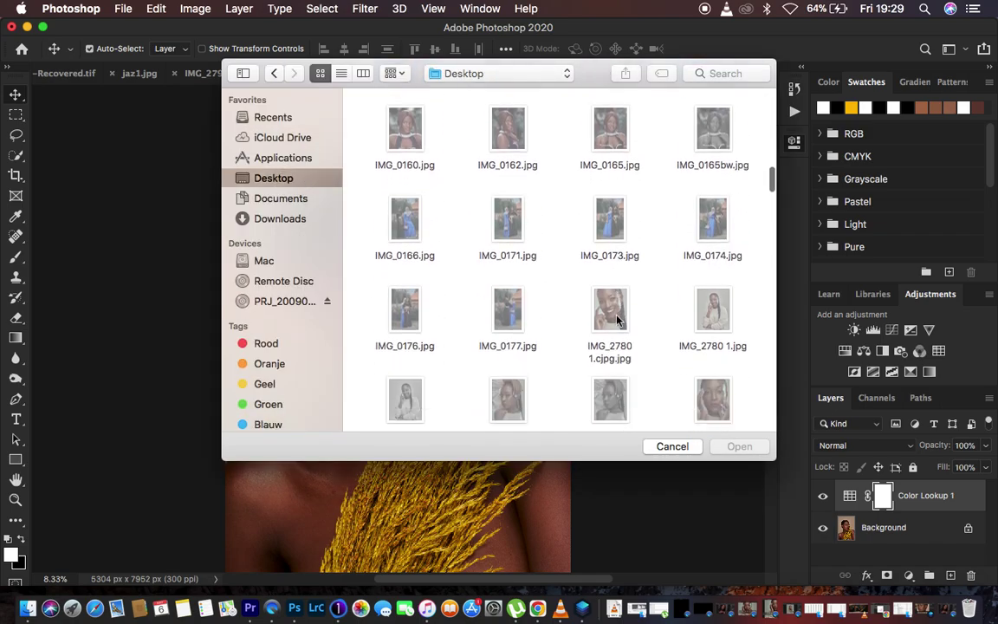
scroll(617, 320, "down", 20)
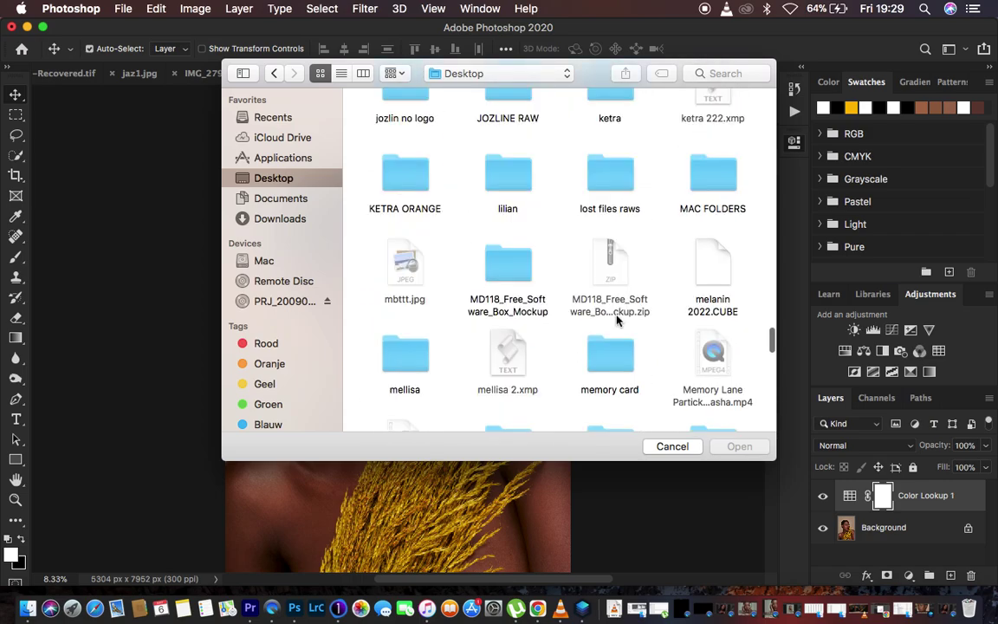
left_click(611, 277)
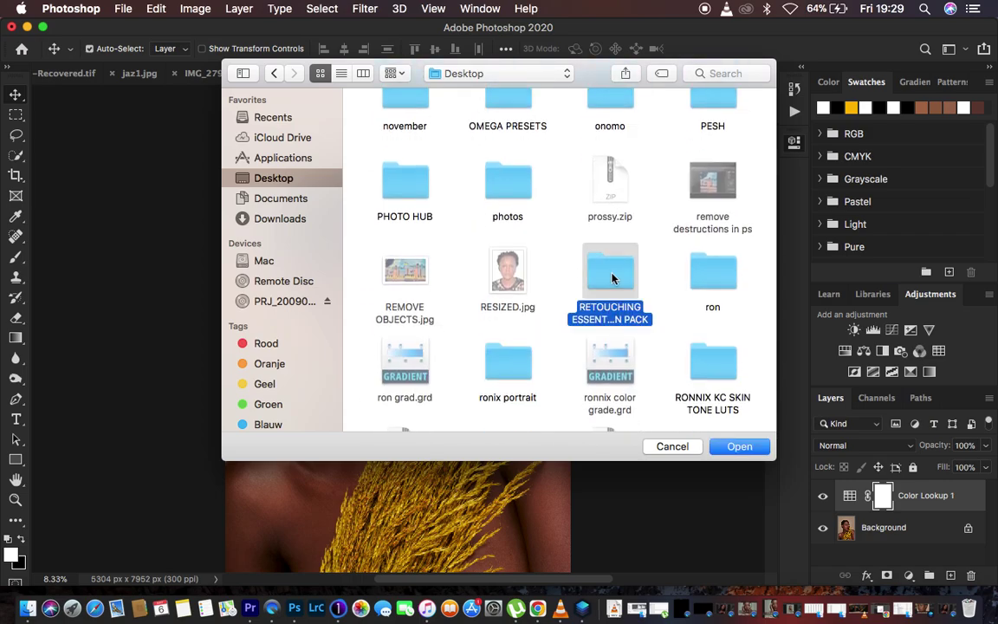
type("mac")
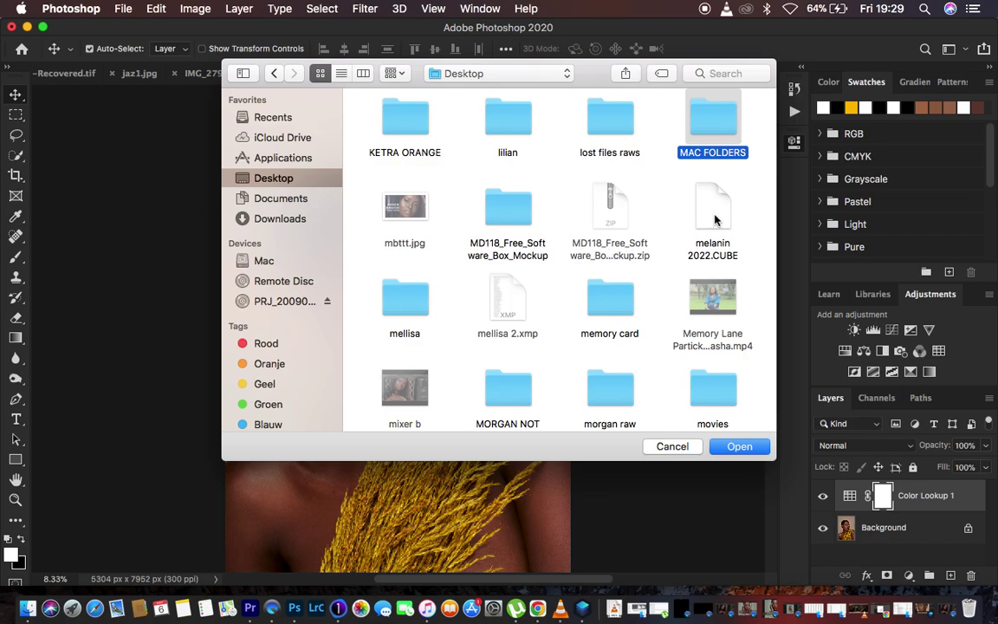
left_click(710, 208)
left_click(737, 450)
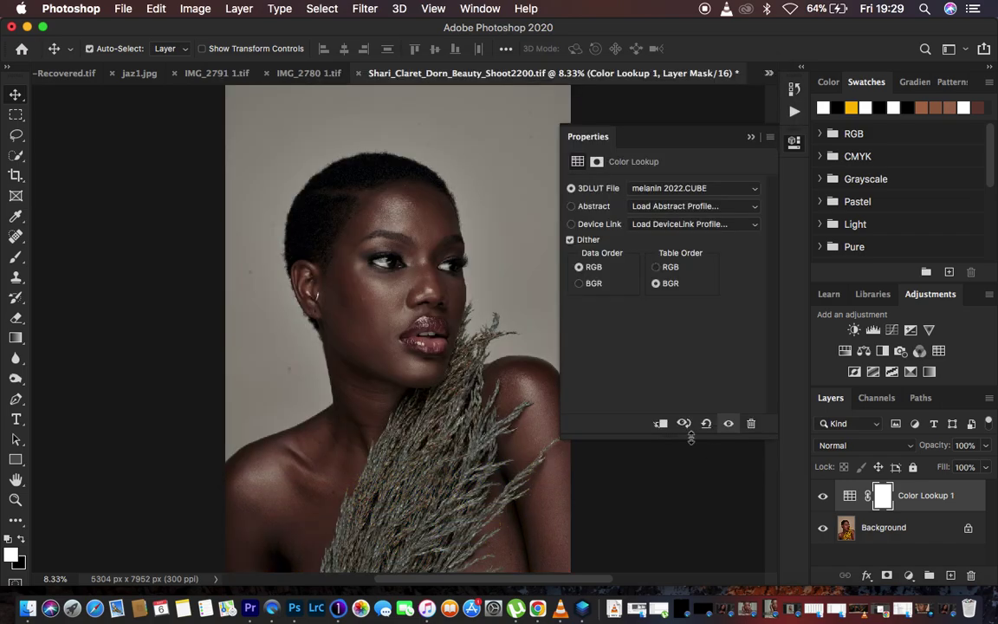
left_click(750, 136)
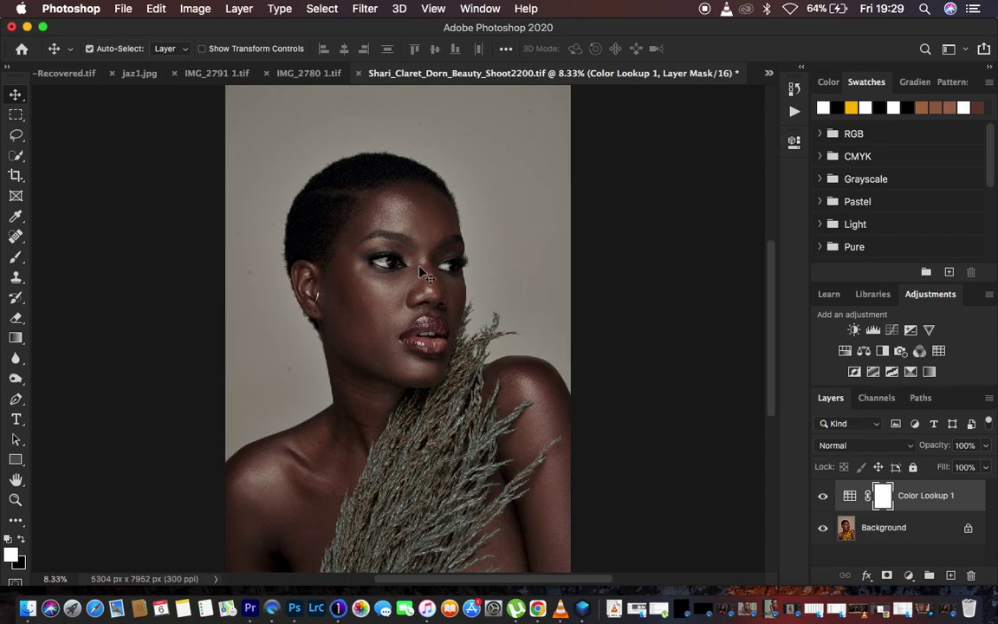
Reduce the Color Lookup layer's opacity to 61%, comparing the portrait with and without the layer.
left_click(823, 497)
left_click(823, 497)
left_click(823, 496)
left_click(823, 496)
left_click_drag(936, 446, 905, 450)
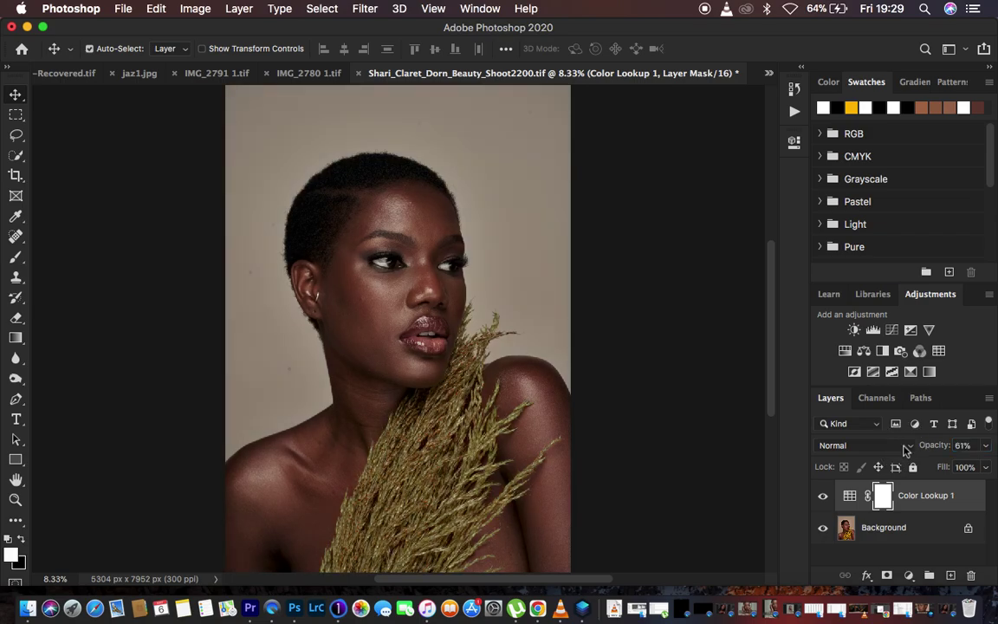
left_click(823, 497)
left_click(823, 497)
left_click(823, 498)
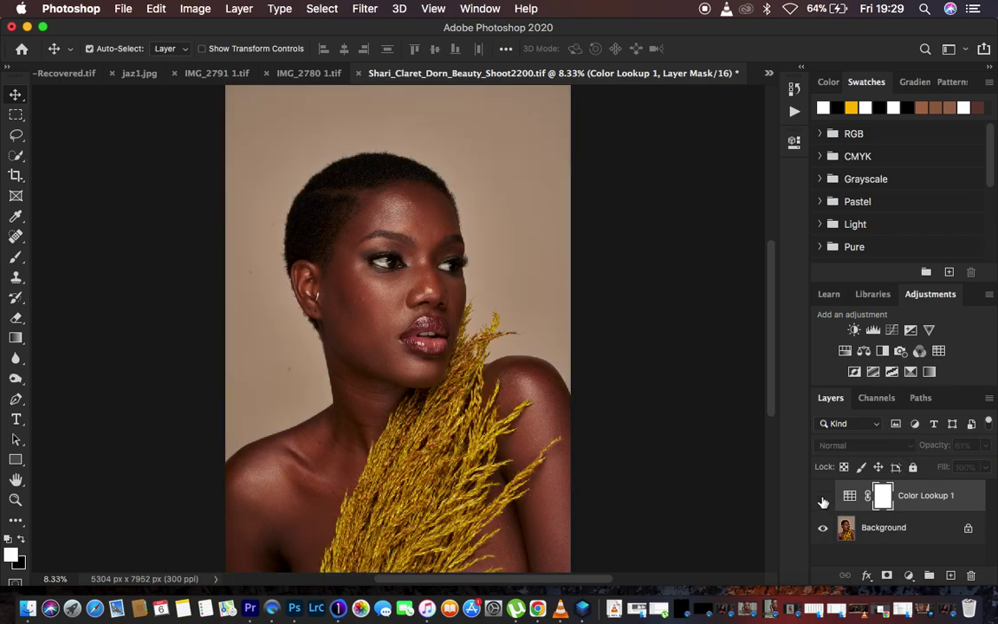
left_click(823, 497)
left_click(823, 497)
left_click(823, 497)
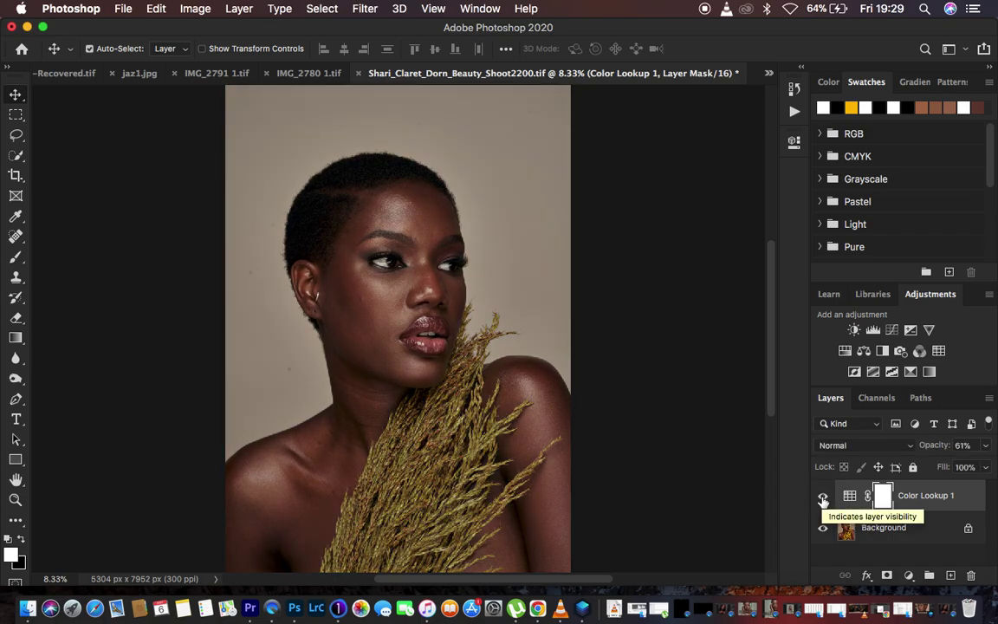